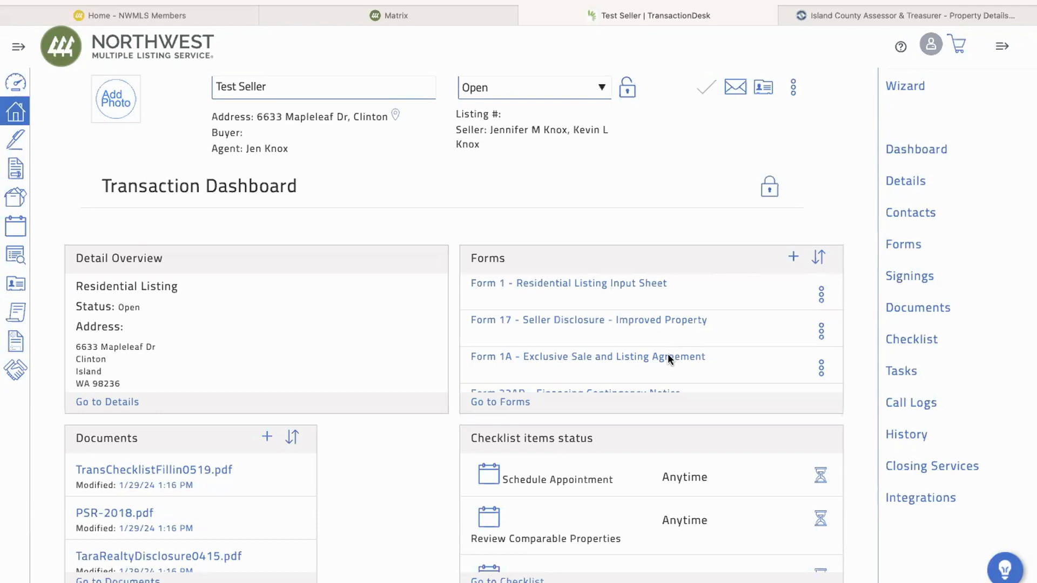
# Open Form 1A – Exclusive Sale and Listing Agreement from the Transaction Dashboard's Forms panel
pyautogui.click(668, 357)
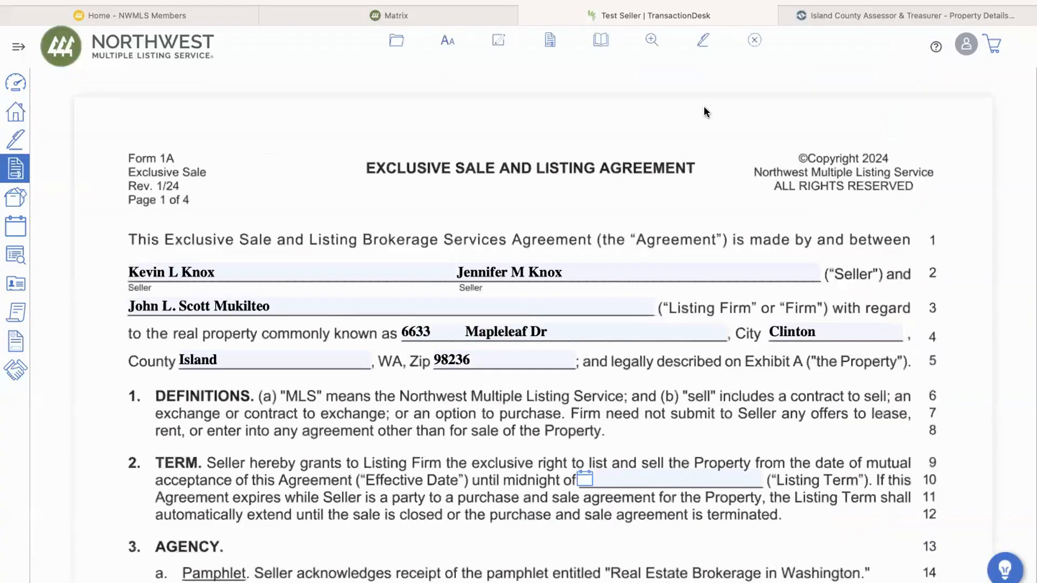
# Send Form 1A to a new Authentisign envelope and show the options for adding participants
pyautogui.click(705, 43)
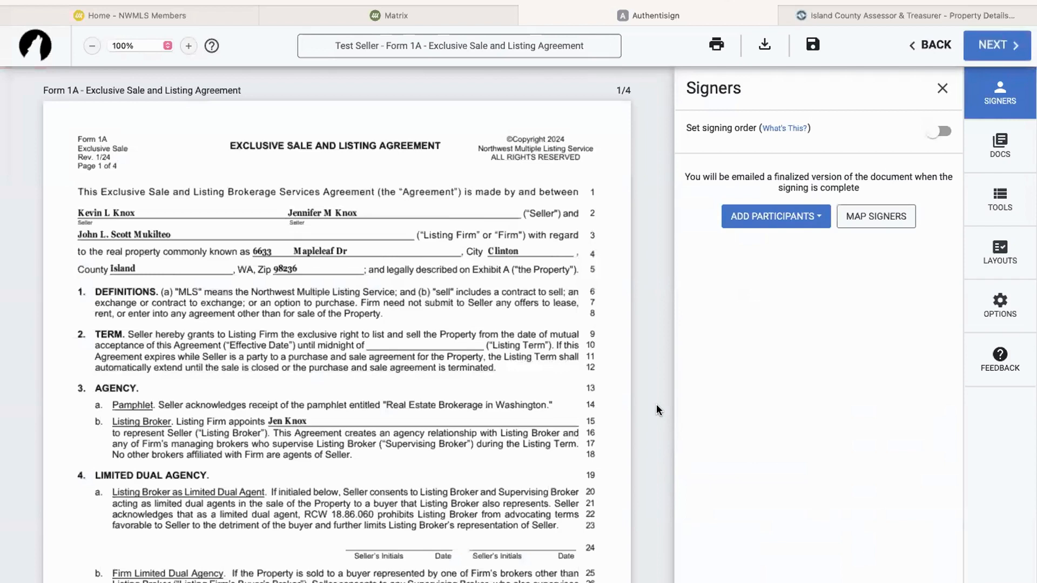
pyautogui.scroll(-5, 656, 404)
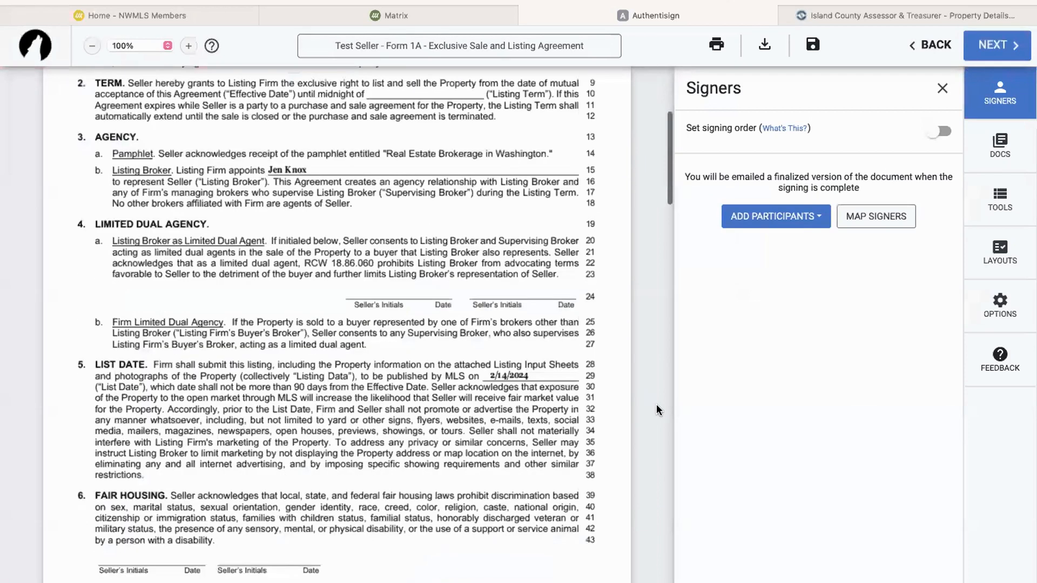
pyautogui.scroll(-5, 656, 404)
pyautogui.scroll(15, 656, 404)
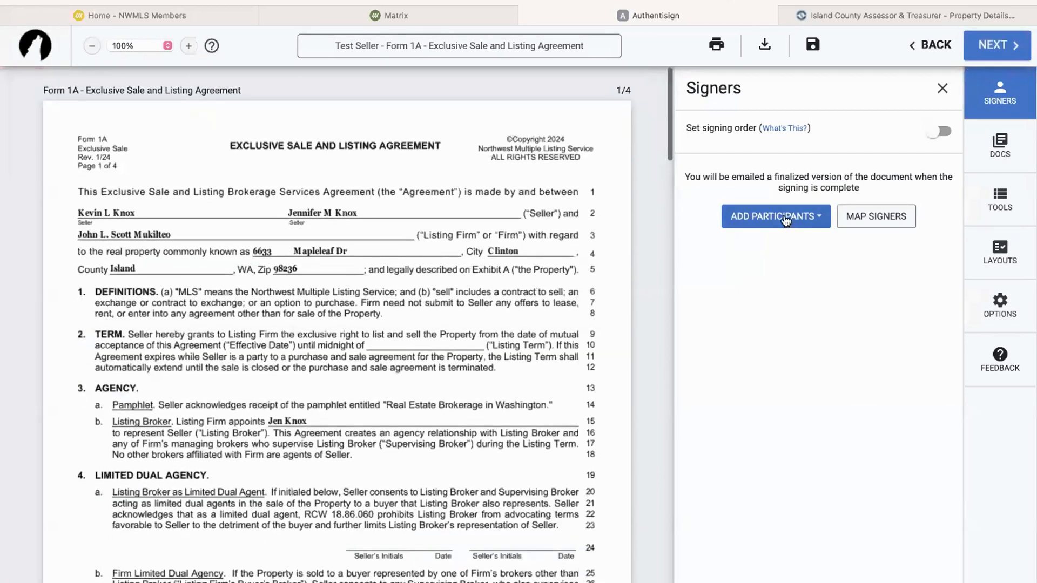
pyautogui.click(786, 219)
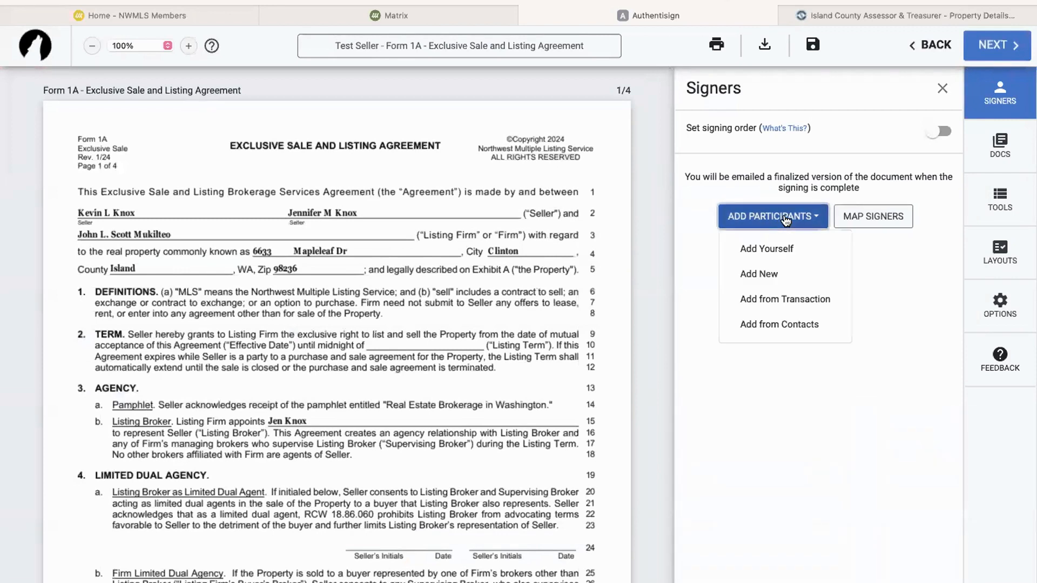
# Add both sellers and the listing broker from the transaction, with the broker set to Reviewer
pyautogui.click(794, 308)
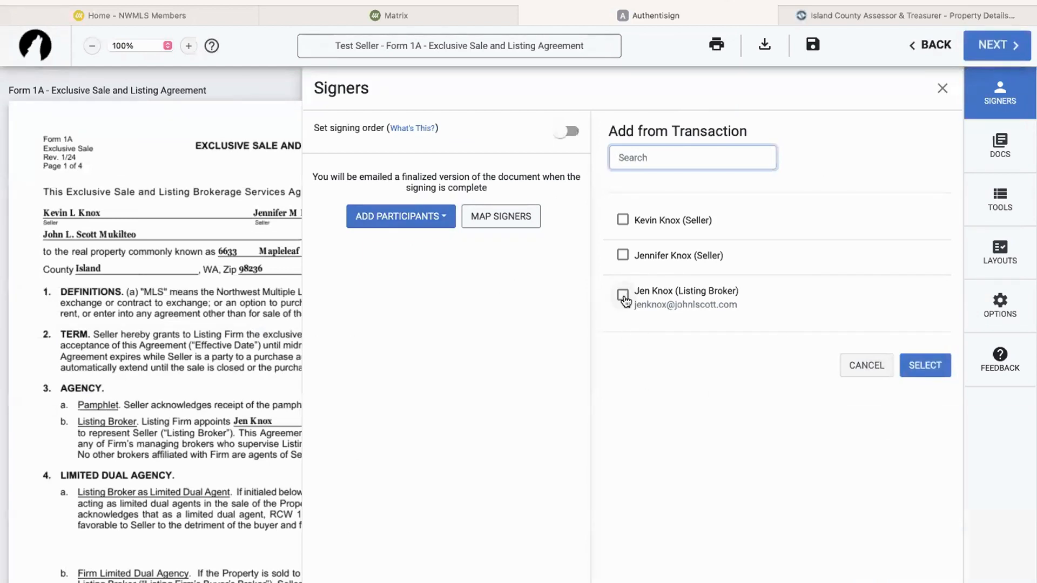
pyautogui.click(623, 221)
pyautogui.click(623, 256)
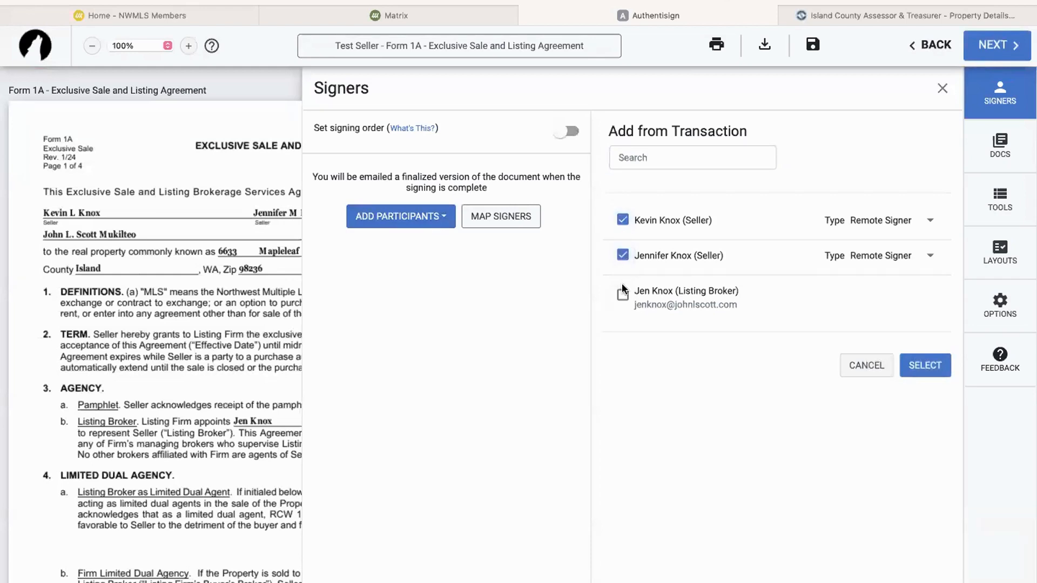
pyautogui.click(623, 295)
pyautogui.click(931, 295)
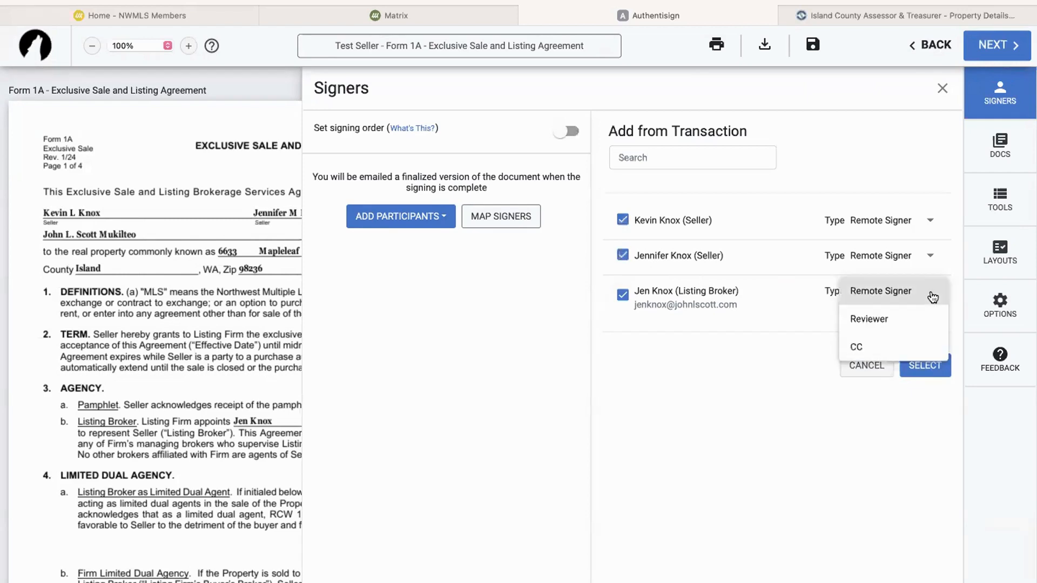
pyautogui.click(870, 319)
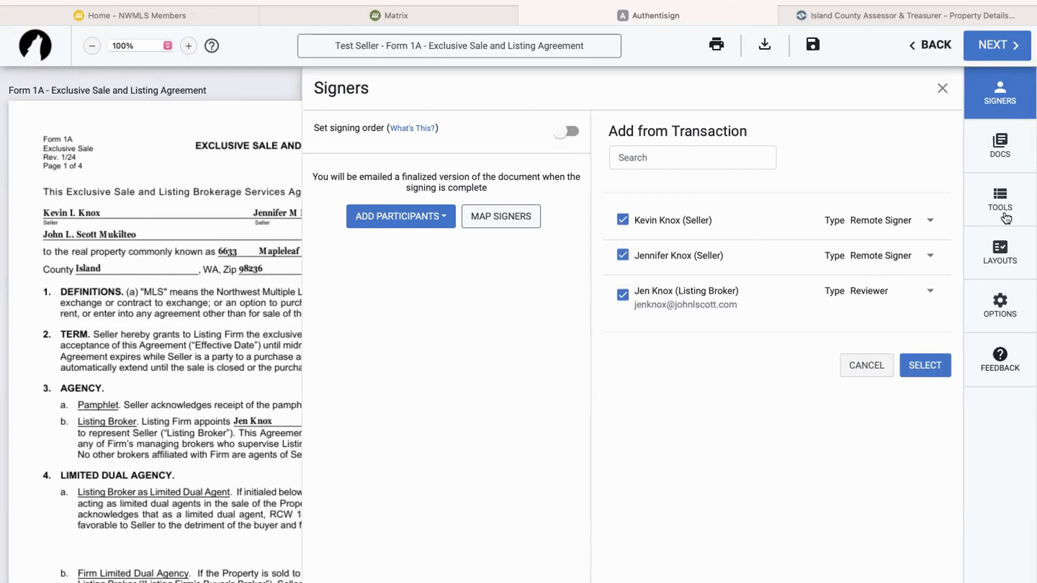
# Add Forms 1, 17, 22E, 22O, 22W, 22K and the P1 brokerage pamphlet to the envelope
pyautogui.click(1001, 148)
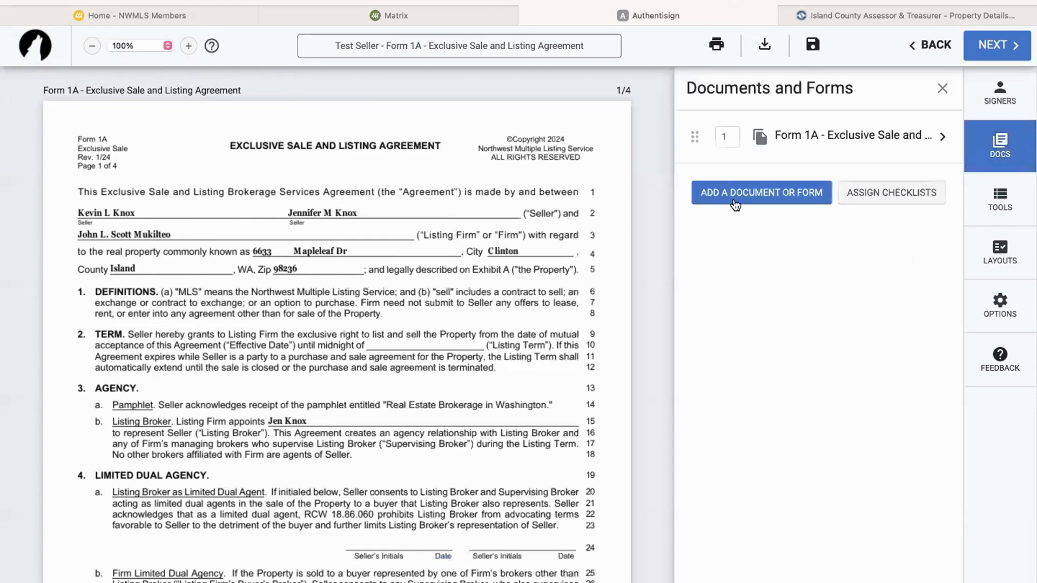
pyautogui.click(734, 193)
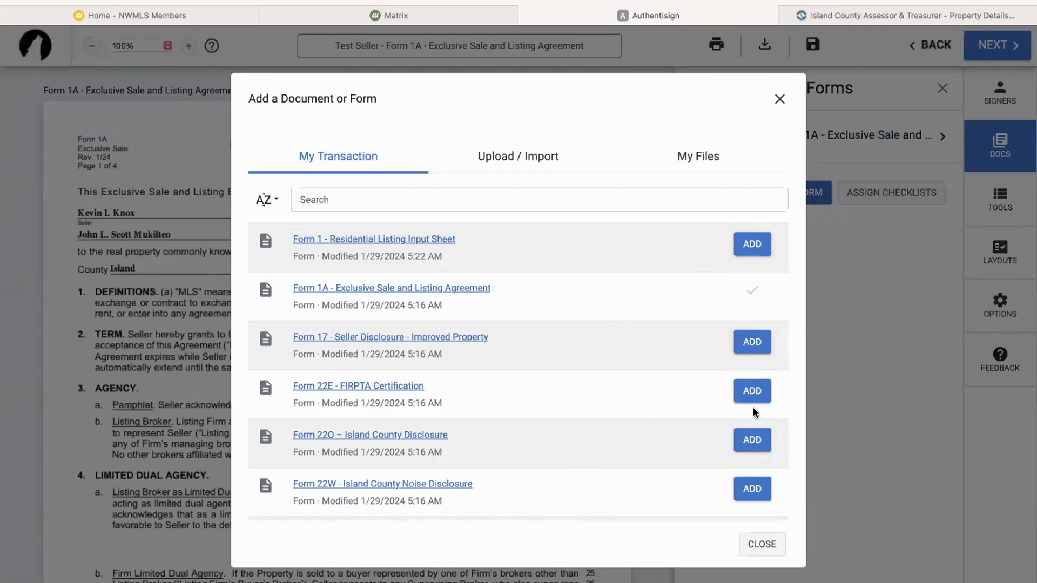
pyautogui.click(756, 251)
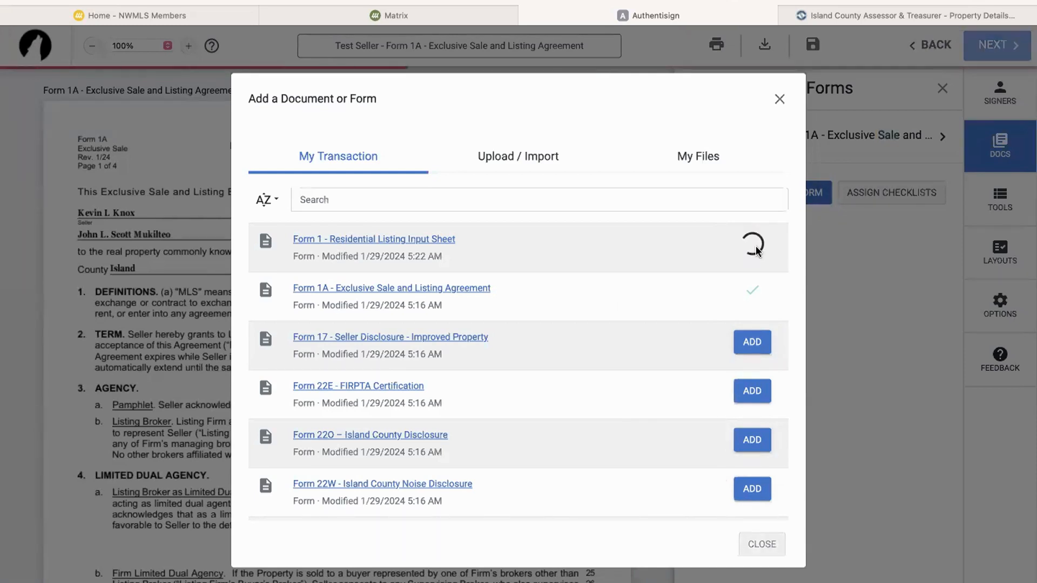
pyautogui.click(752, 343)
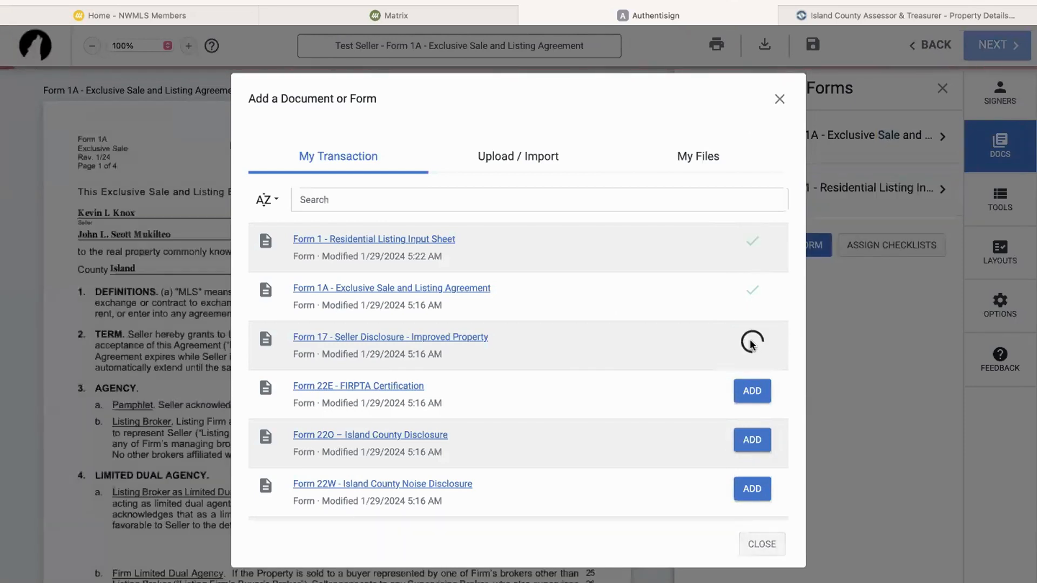
pyautogui.click(751, 392)
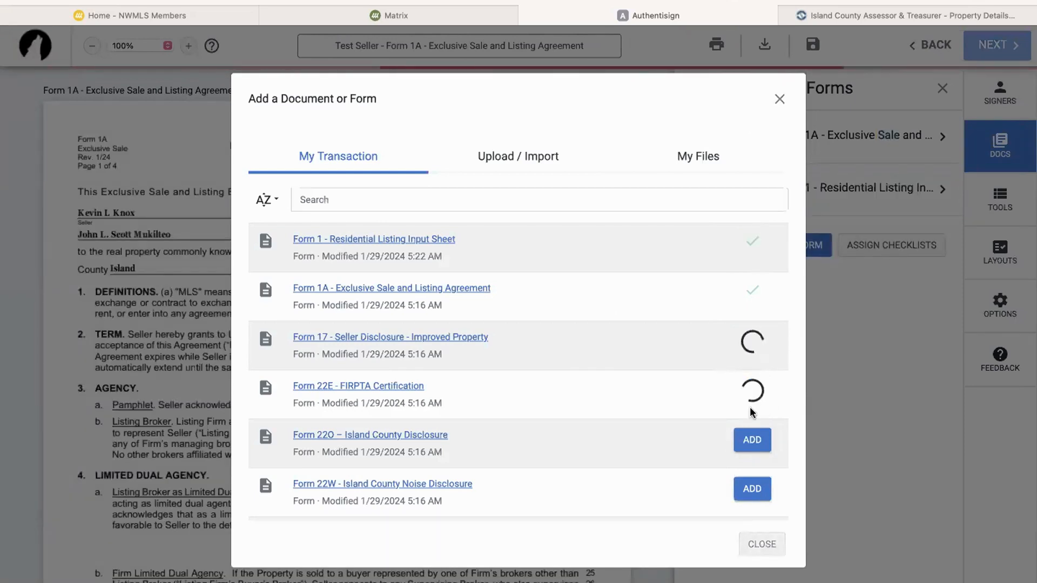
pyautogui.click(753, 439)
pyautogui.click(752, 489)
pyautogui.scroll(-3, 751, 490)
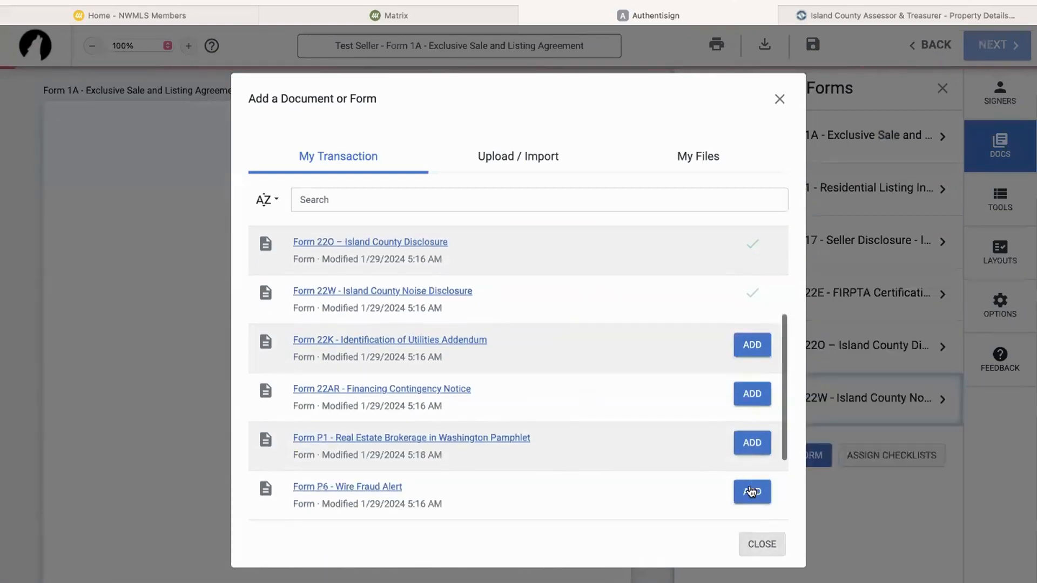
pyautogui.click(752, 345)
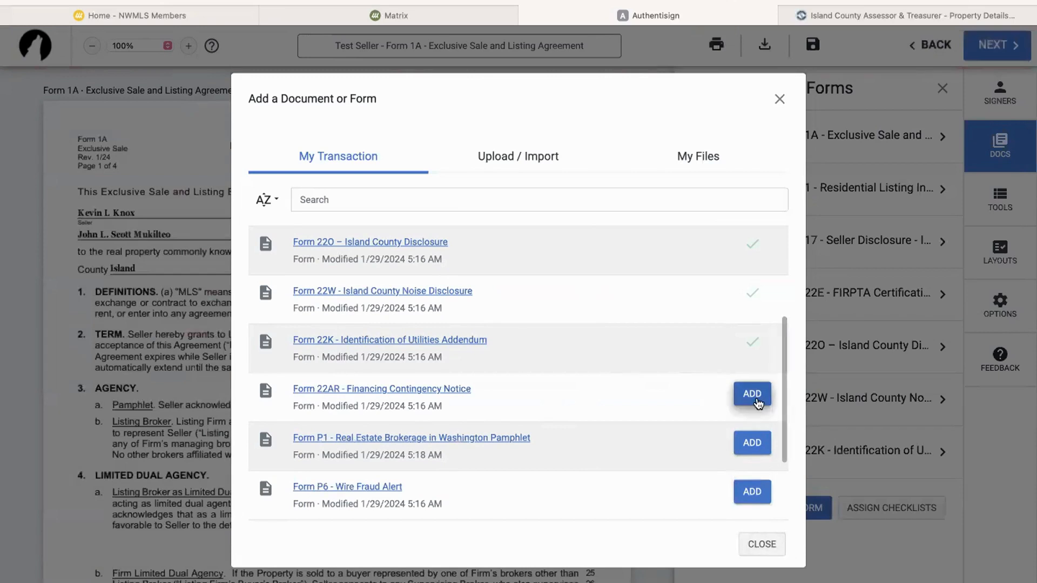
pyautogui.click(763, 446)
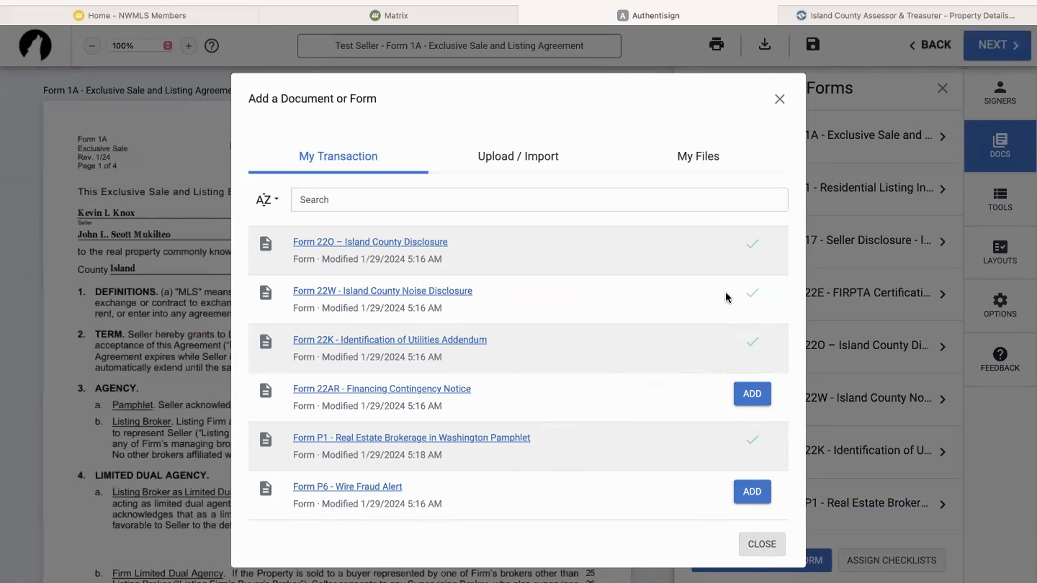
pyautogui.click(762, 544)
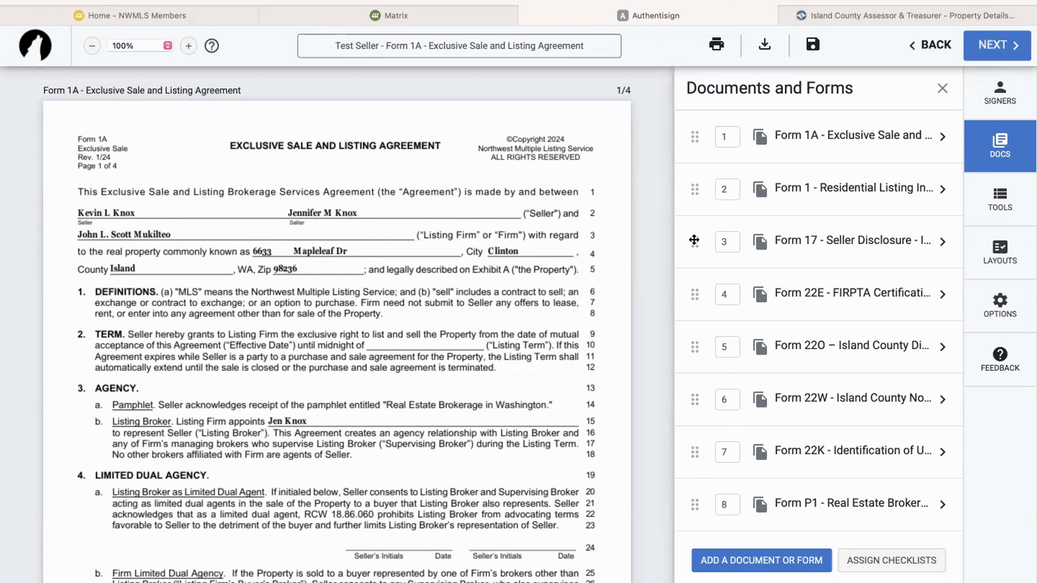
pyautogui.moveTo(694, 240); pyautogui.dragTo(699, 463)
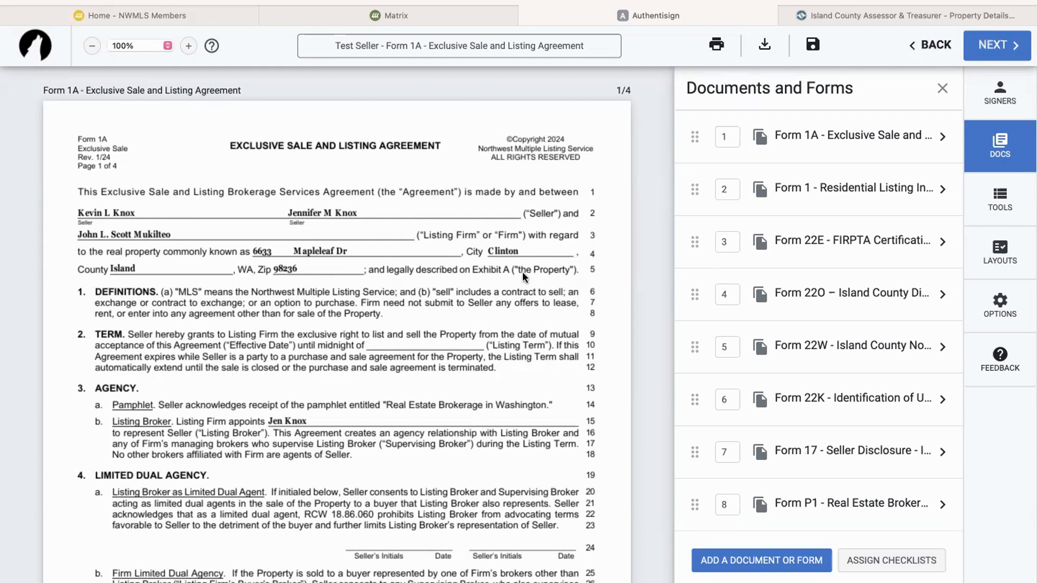
pyautogui.scroll(-7, 523, 271)
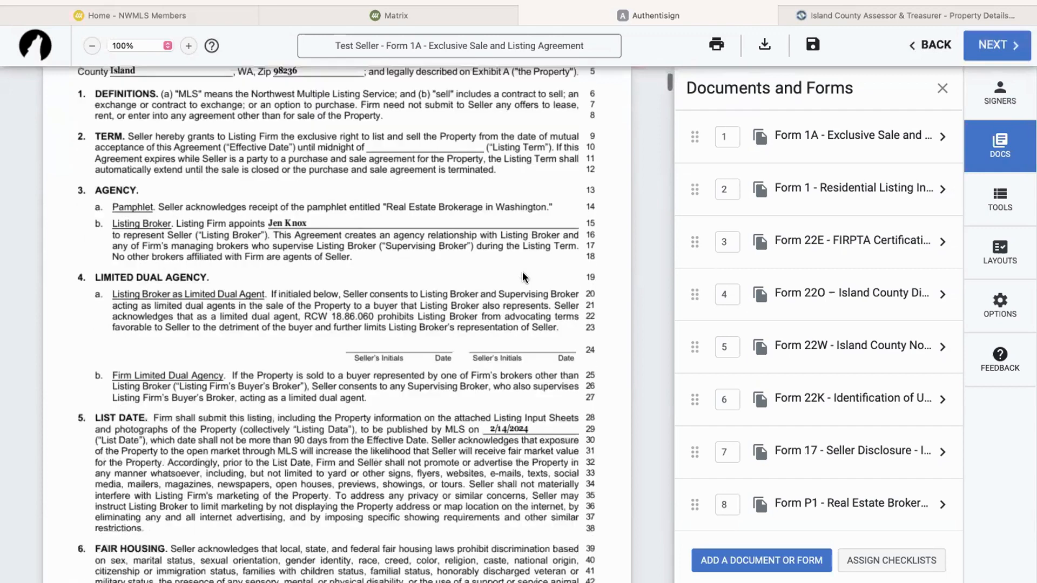
pyautogui.scroll(-6, 523, 275)
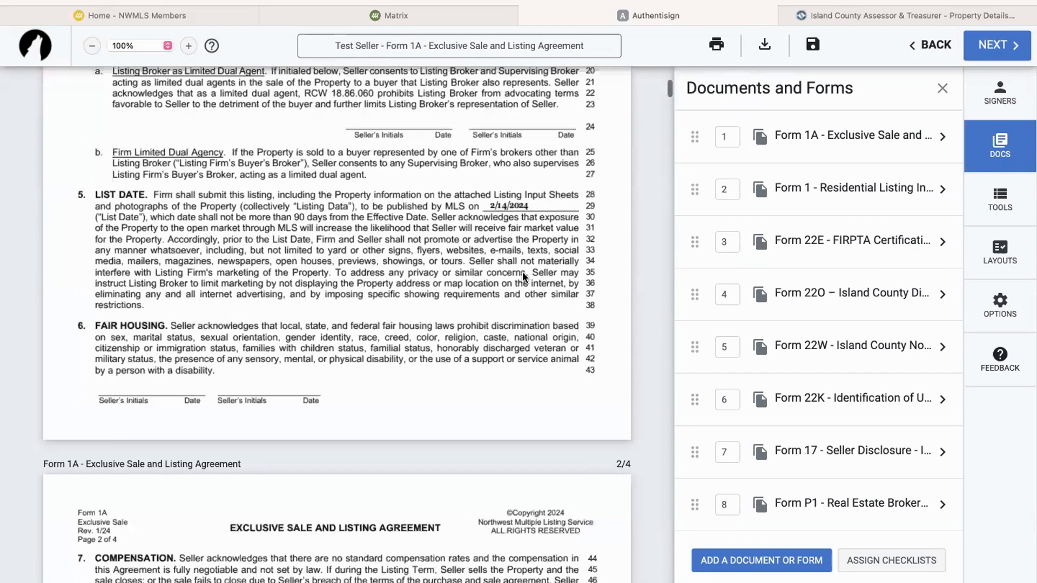
pyautogui.scroll(-5, 523, 277)
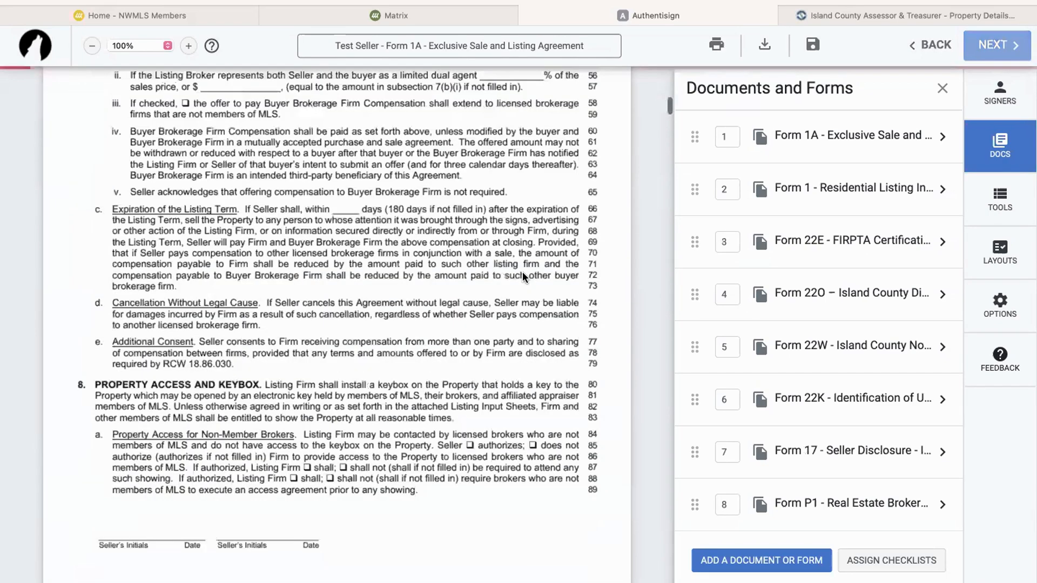
pyautogui.scroll(-8, 523, 276)
pyautogui.scroll(-20, 523, 271)
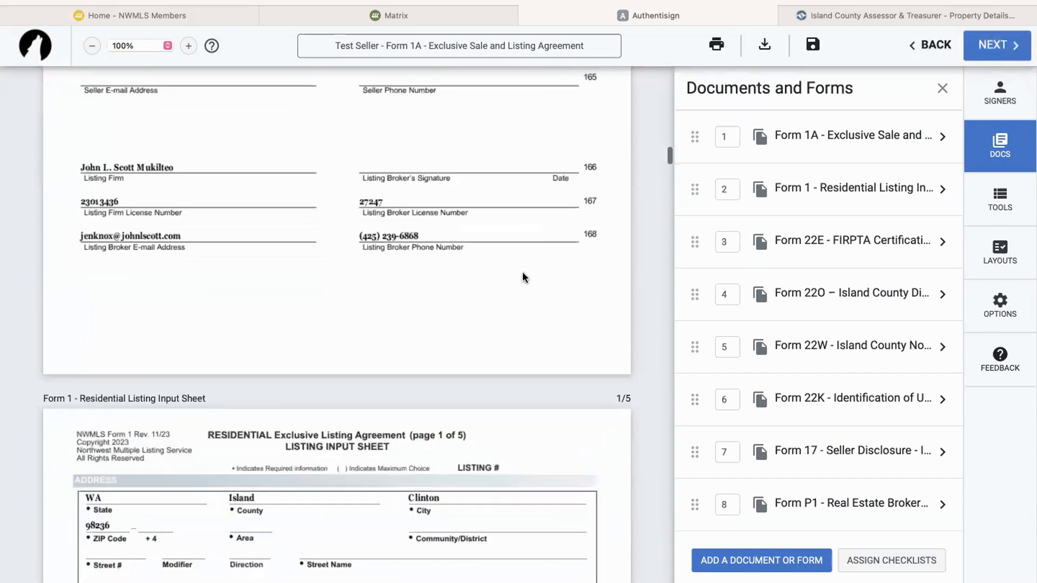
pyautogui.scroll(10, 523, 272)
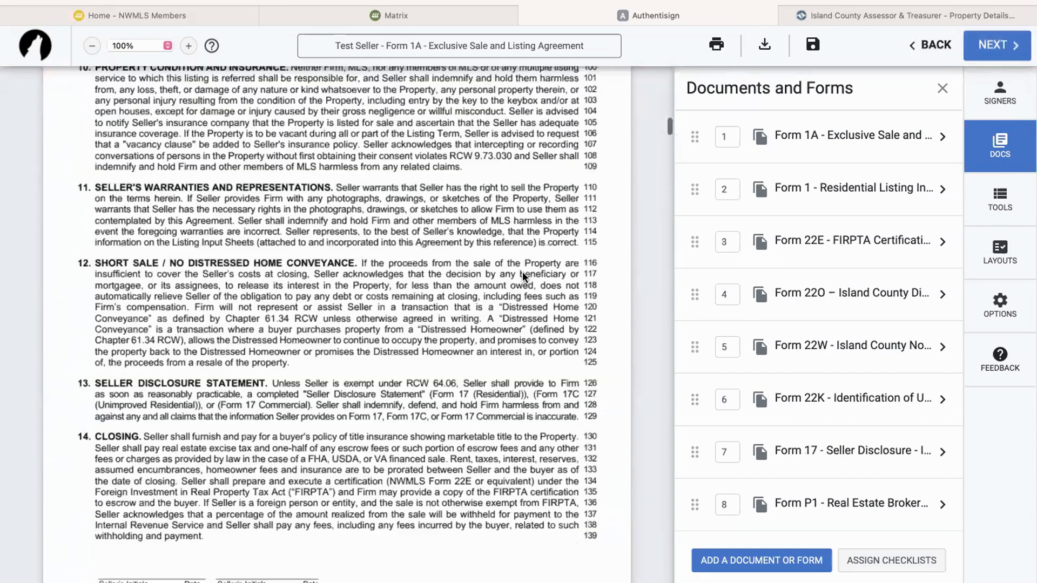
pyautogui.scroll(10, 523, 271)
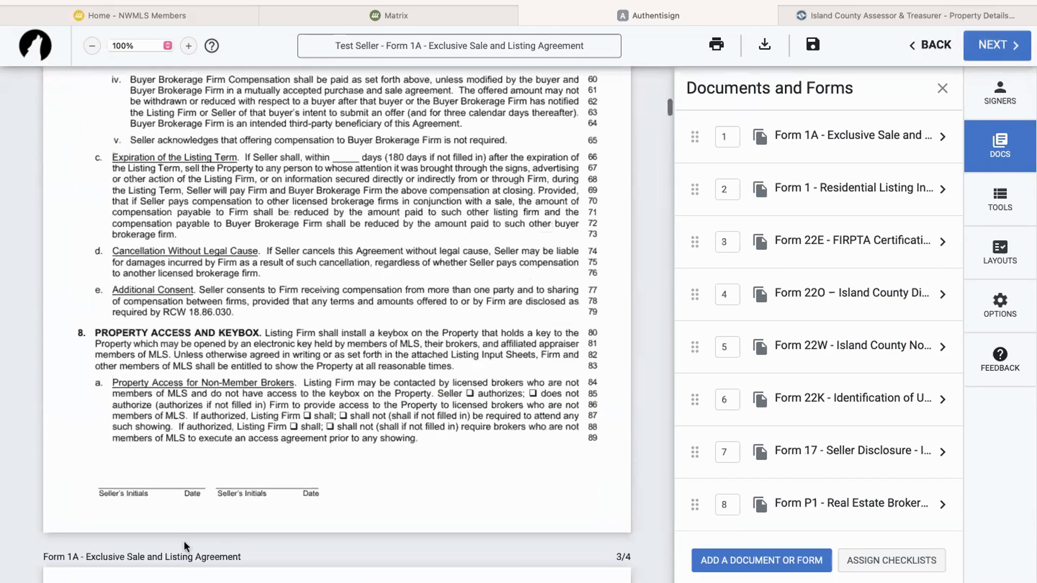
pyautogui.scroll(1, 115, 465)
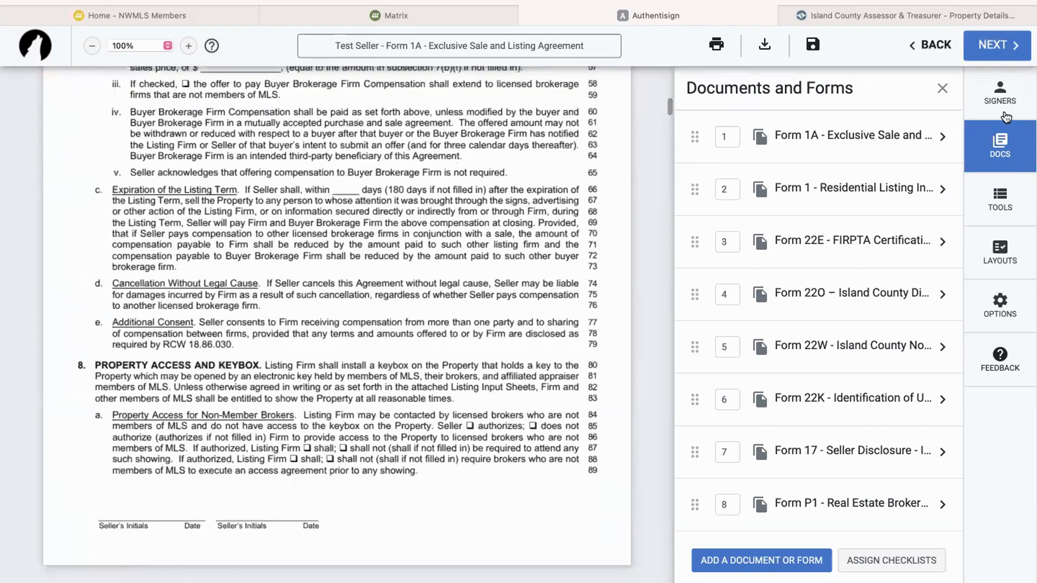
# Bring up the Signers panel and view the transaction contacts available under Add from Transaction
pyautogui.click(1001, 197)
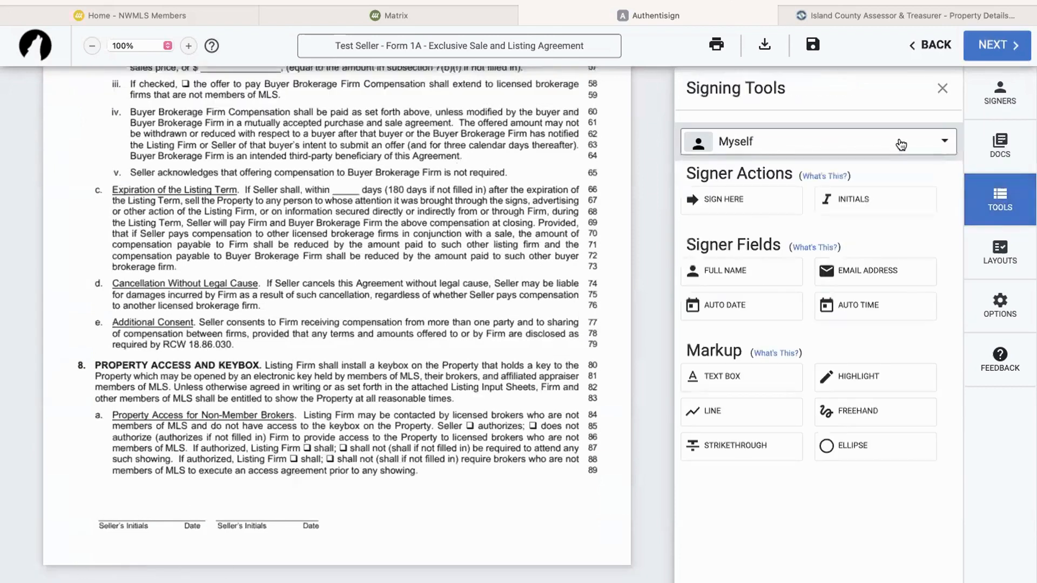
pyautogui.click(901, 143)
pyautogui.click(1007, 89)
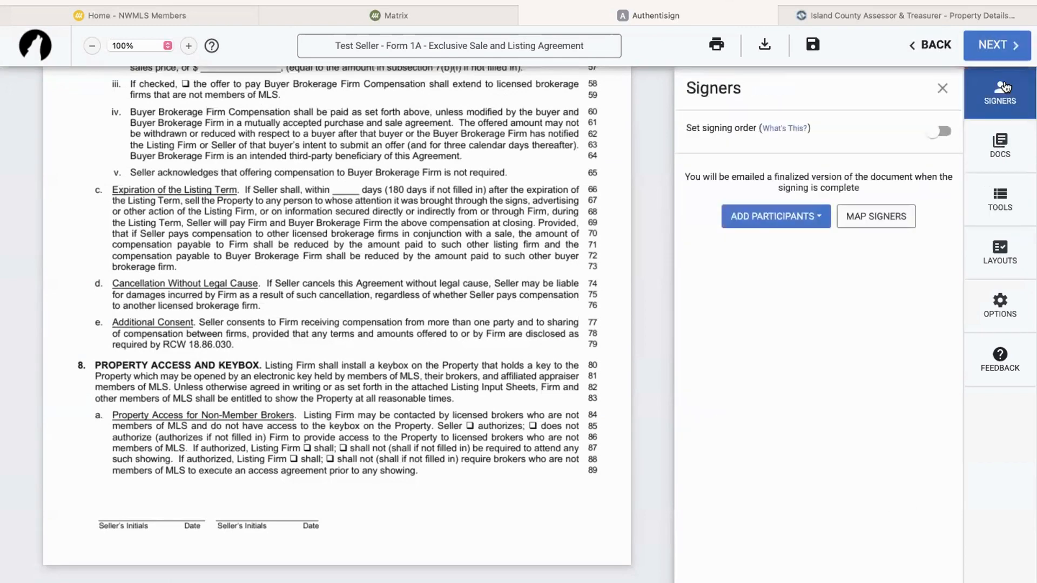
pyautogui.click(767, 224)
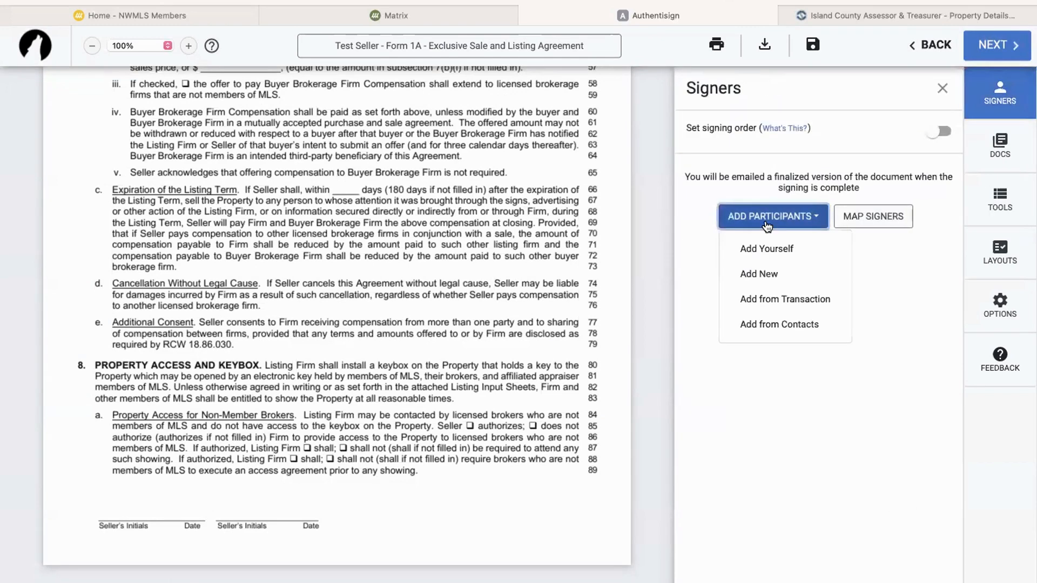
pyautogui.click(786, 298)
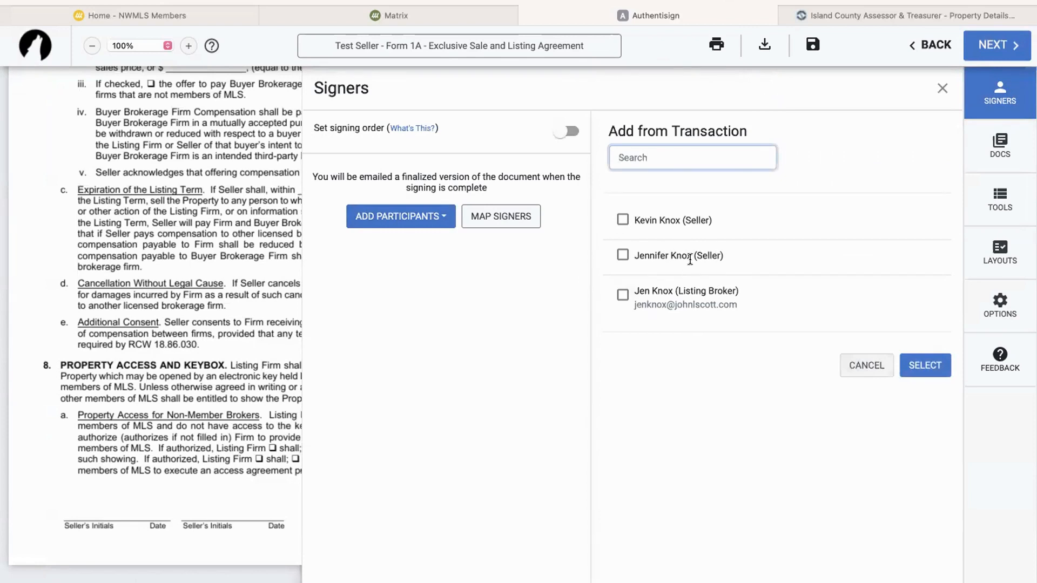
pyautogui.click(652, 221)
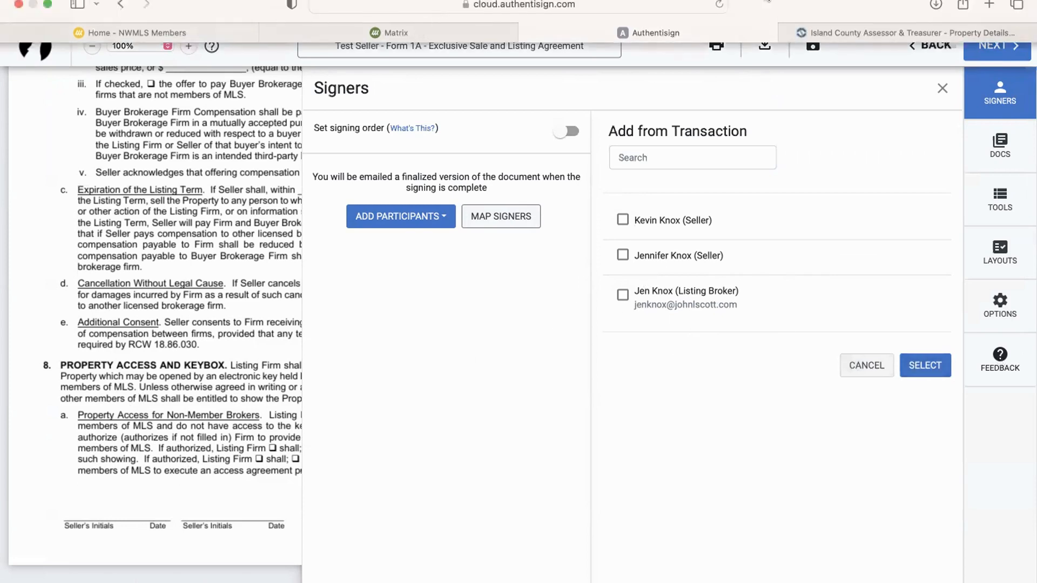
# Close the signers panel and scroll through Form 1A's pre-filled first page
pyautogui.click(813, 46)
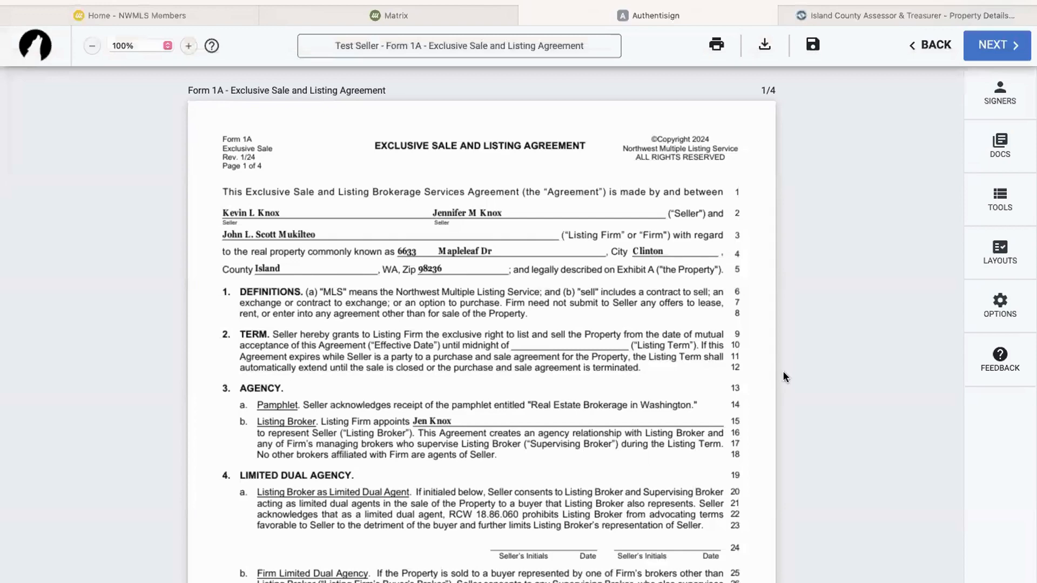
pyautogui.scroll(-10, 770, 362)
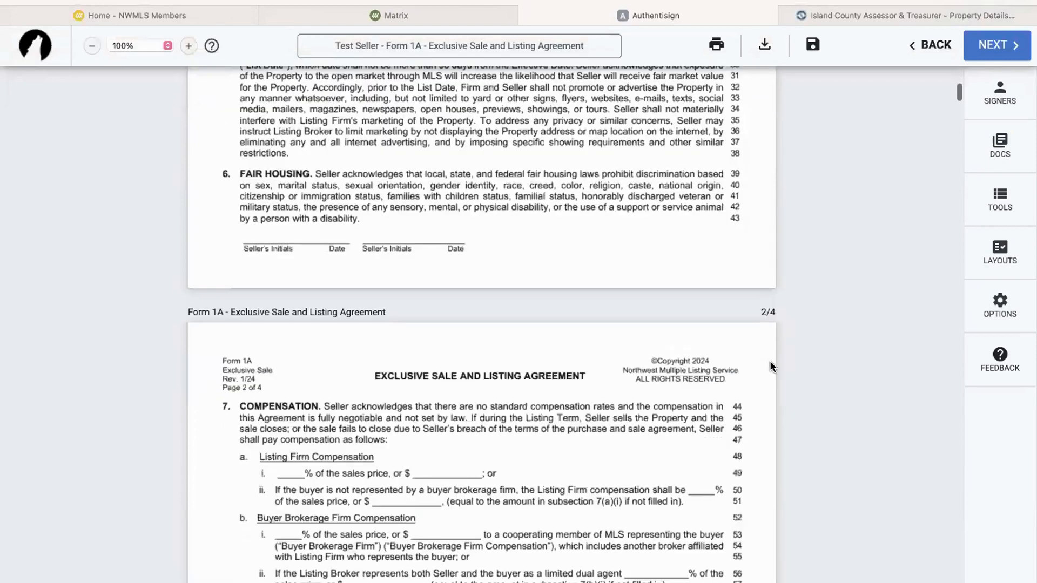
pyautogui.scroll(-6, 771, 363)
pyautogui.scroll(15, 770, 361)
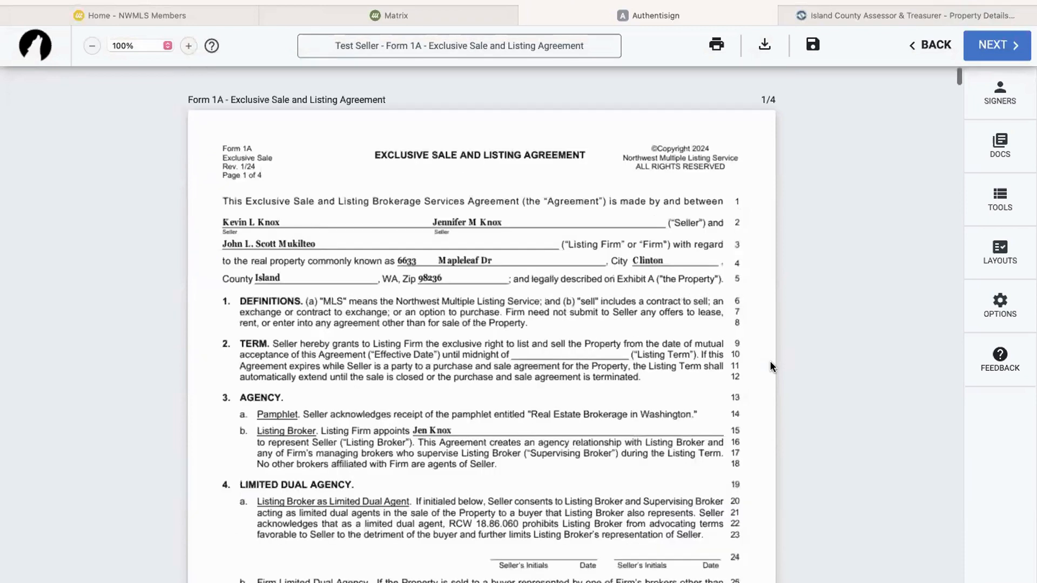
# Save the draft envelope and return to the TransactionDesk Signings list
pyautogui.scroll(-1, 770, 360)
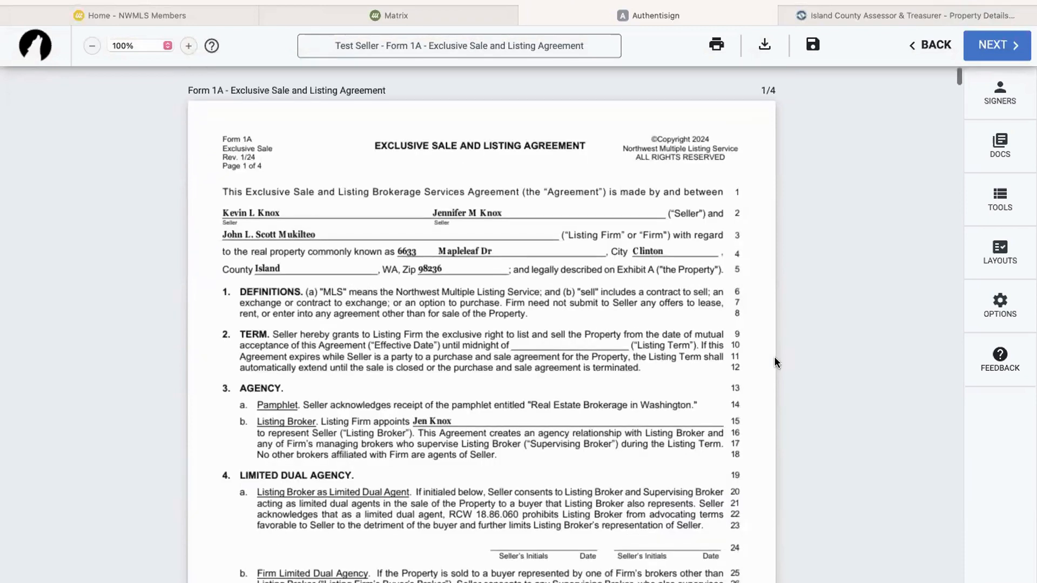
pyautogui.click(925, 44)
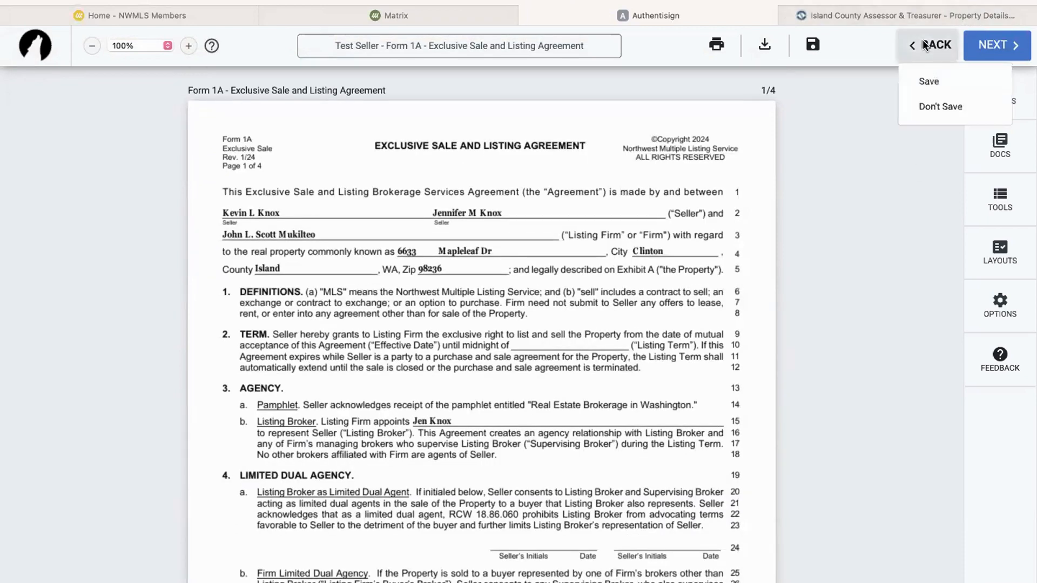
pyautogui.click(925, 82)
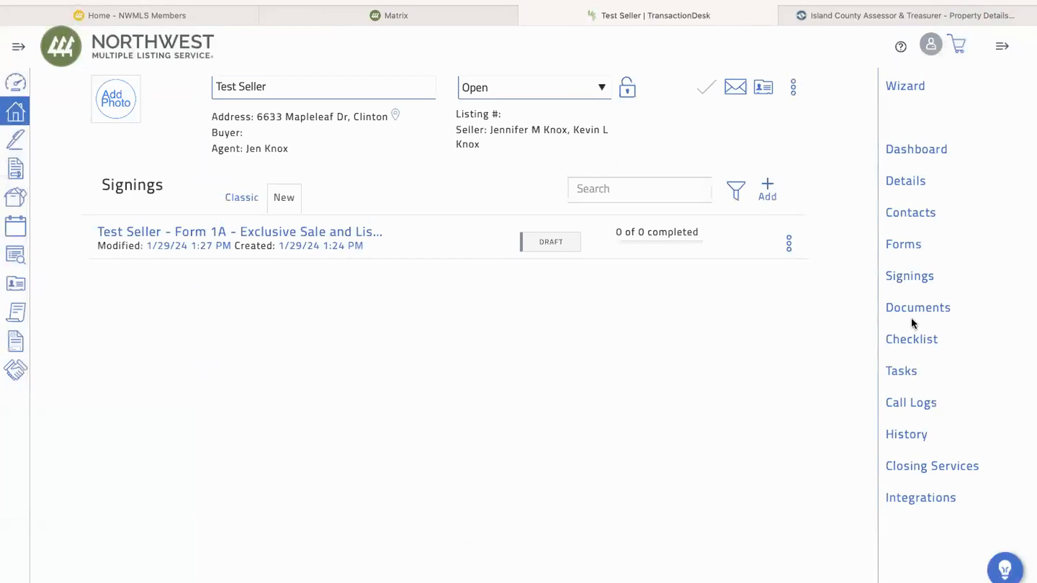
# Go back through the transaction wizard to the Contacts step and open a seller's options menu
pyautogui.click(911, 92)
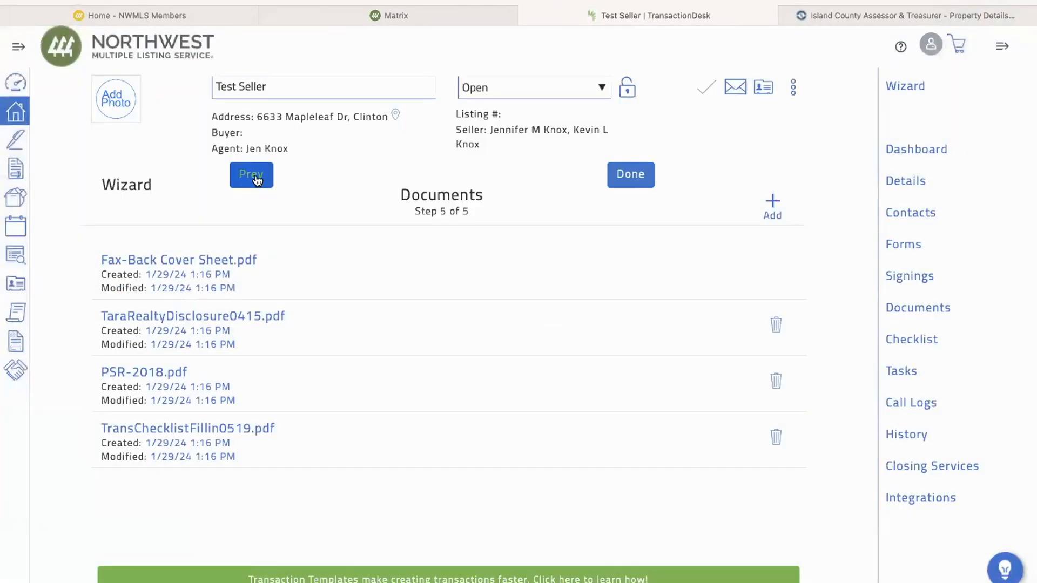
pyautogui.click(256, 178)
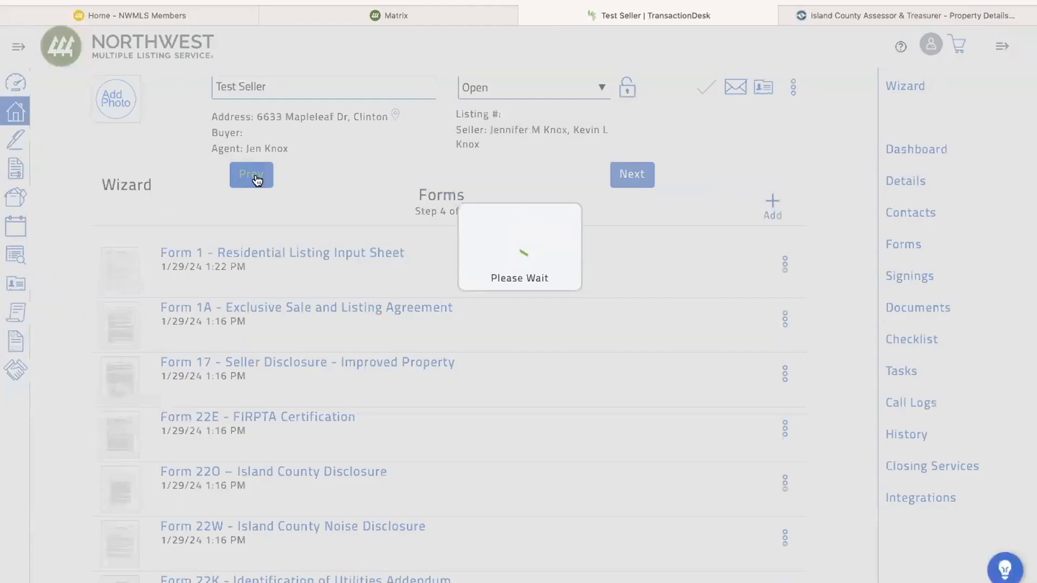
pyautogui.click(258, 179)
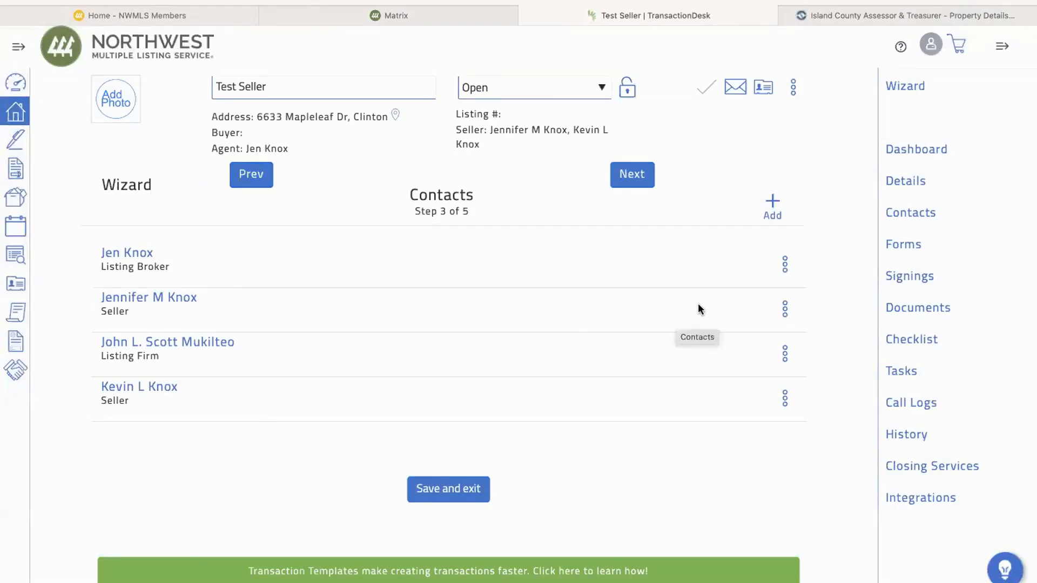
pyautogui.click(784, 309)
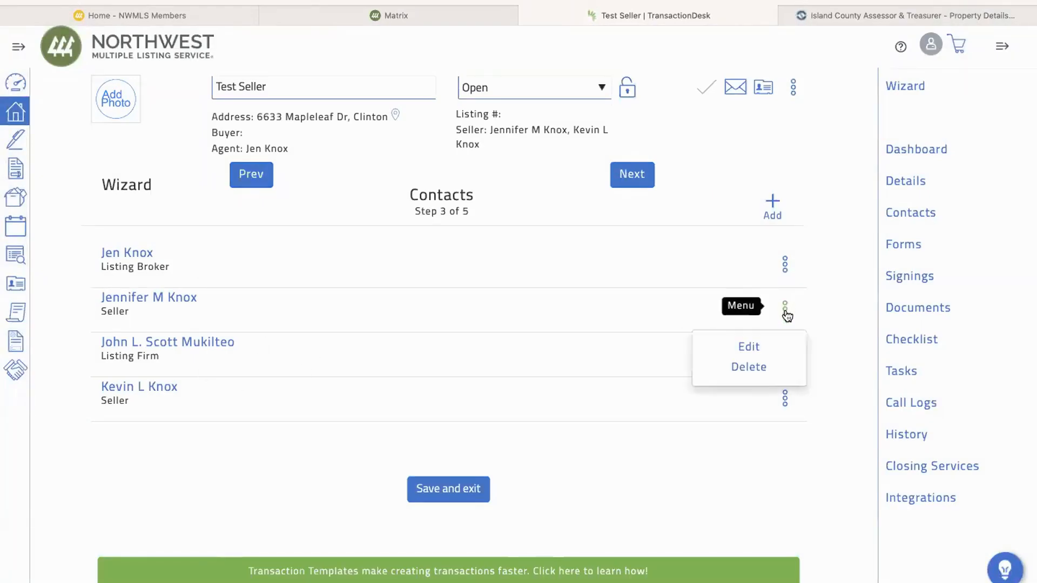
# Enter the seller's e-mail address in the contact editor, fixing a typo, and save it
pyautogui.click(752, 348)
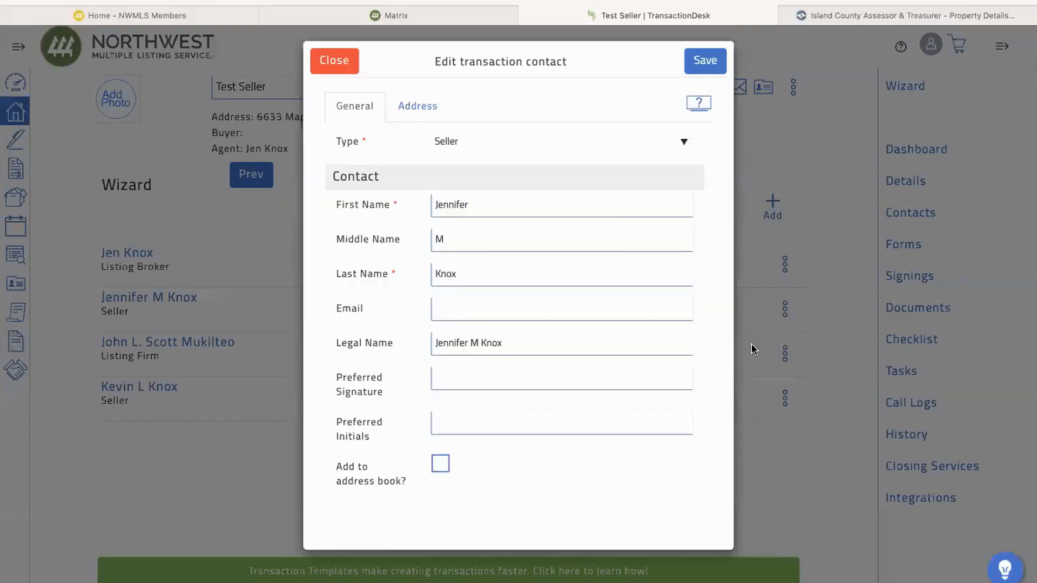
pyautogui.click(472, 315)
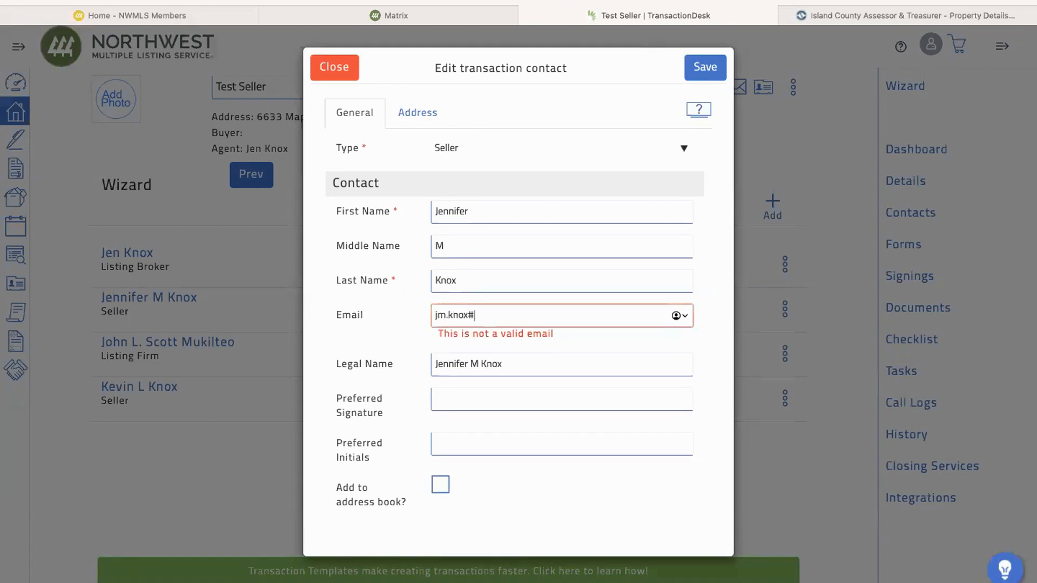
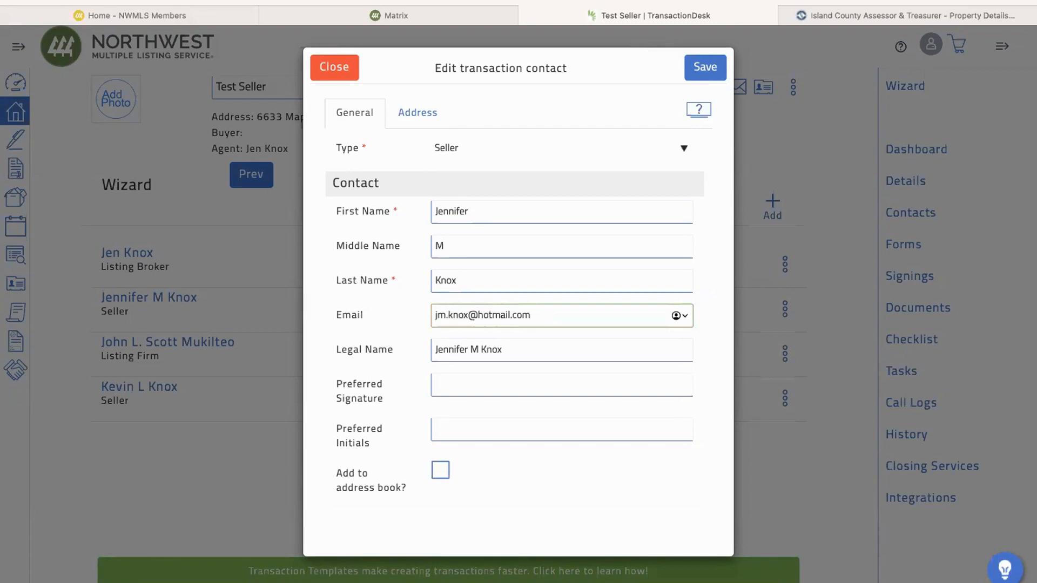
pyautogui.click(702, 70)
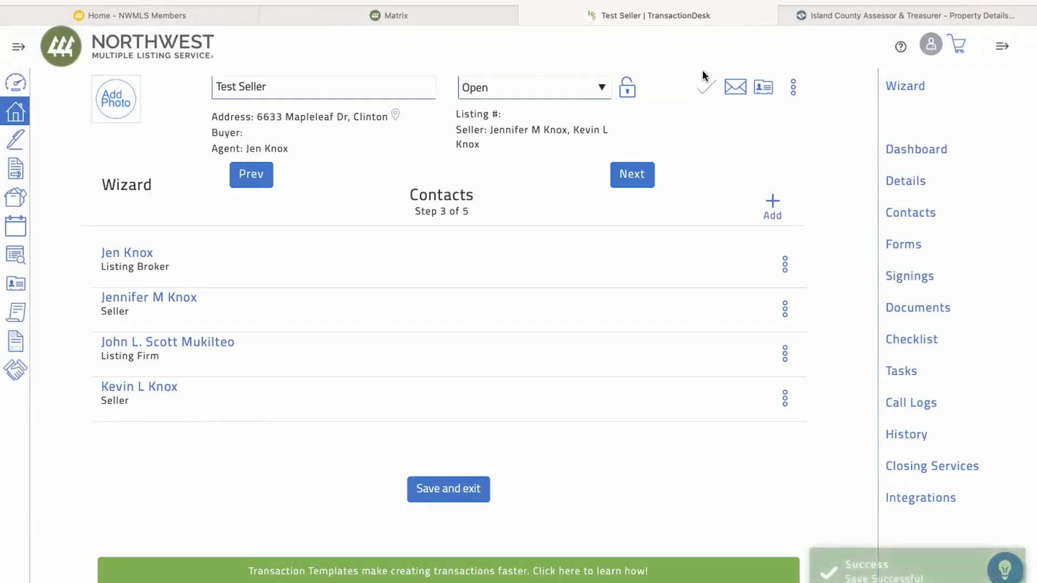
# Give the last-listed seller contact the same e-mail address and save it
pyautogui.click(786, 400)
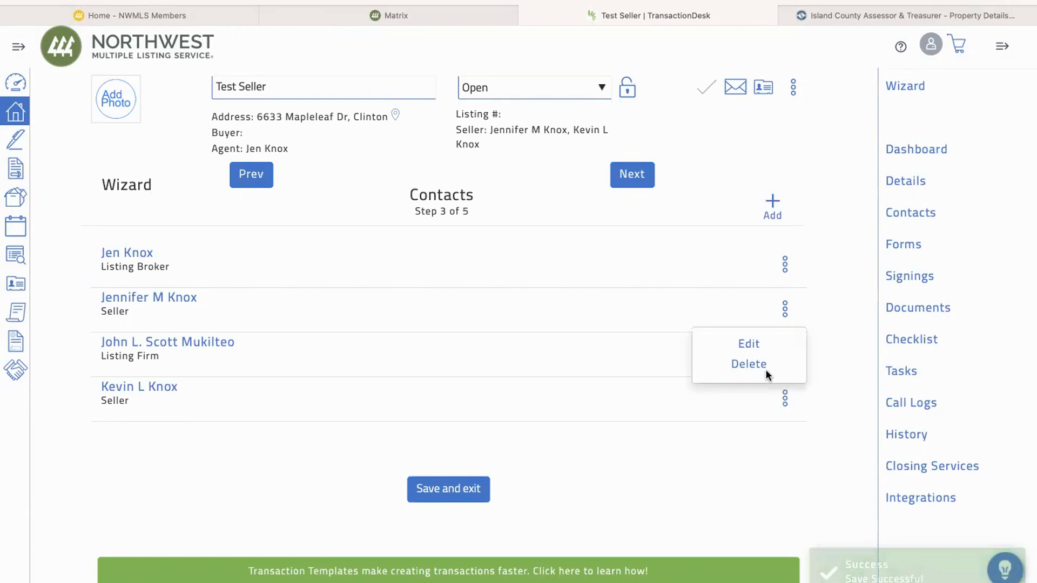
pyautogui.click(748, 346)
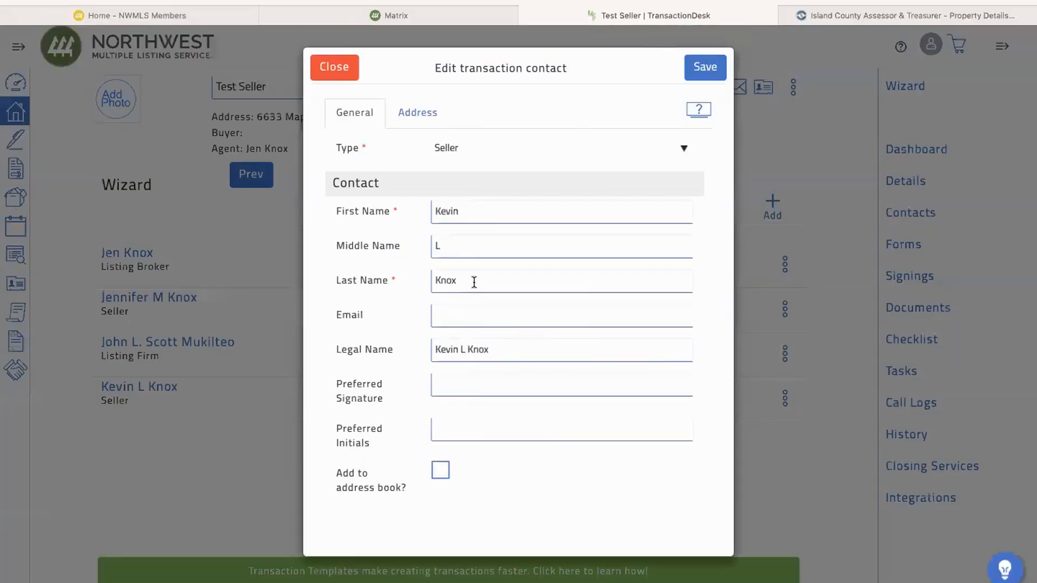
pyautogui.click(448, 315)
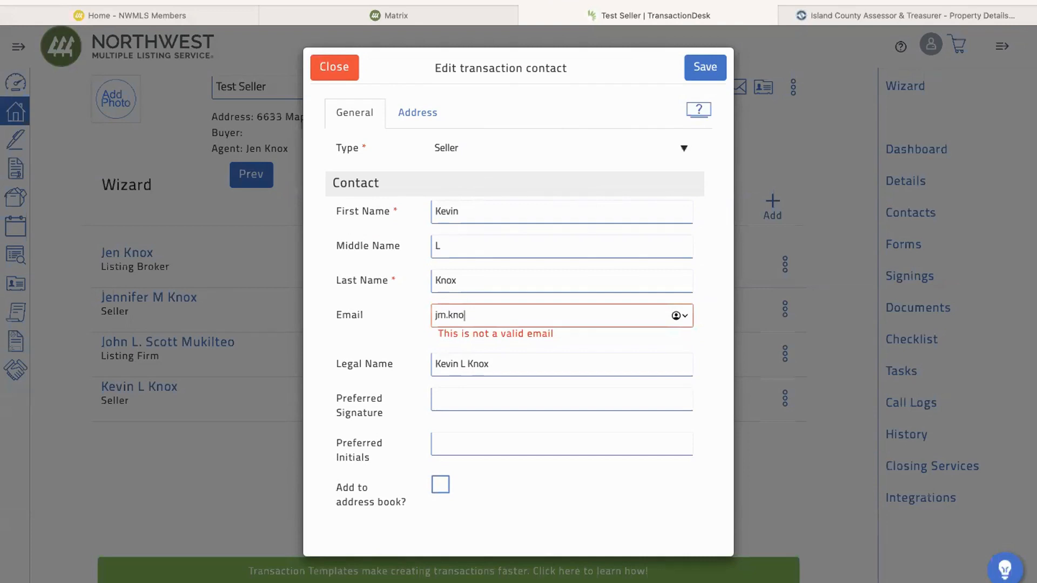
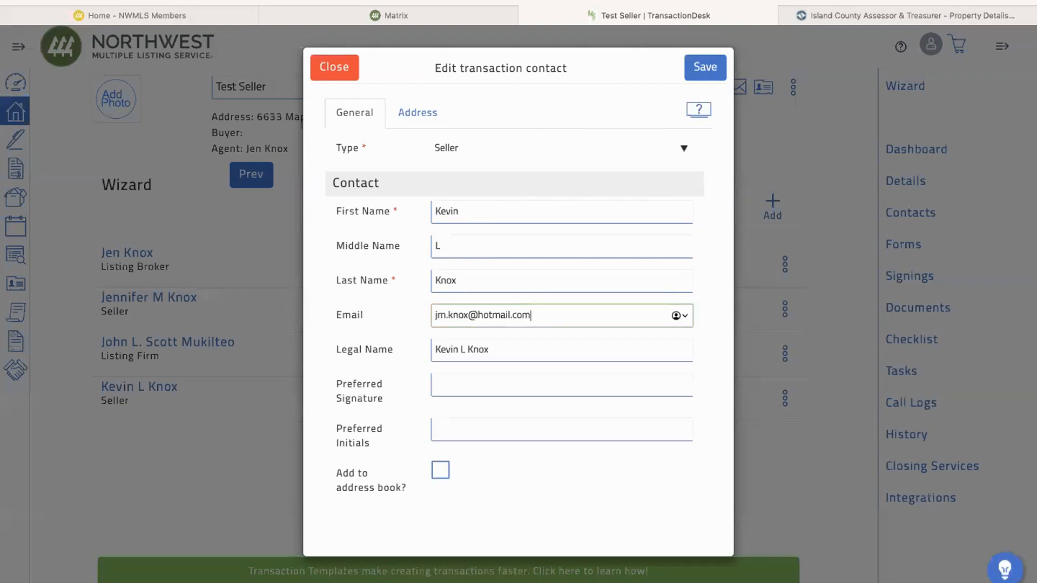
pyautogui.click(706, 66)
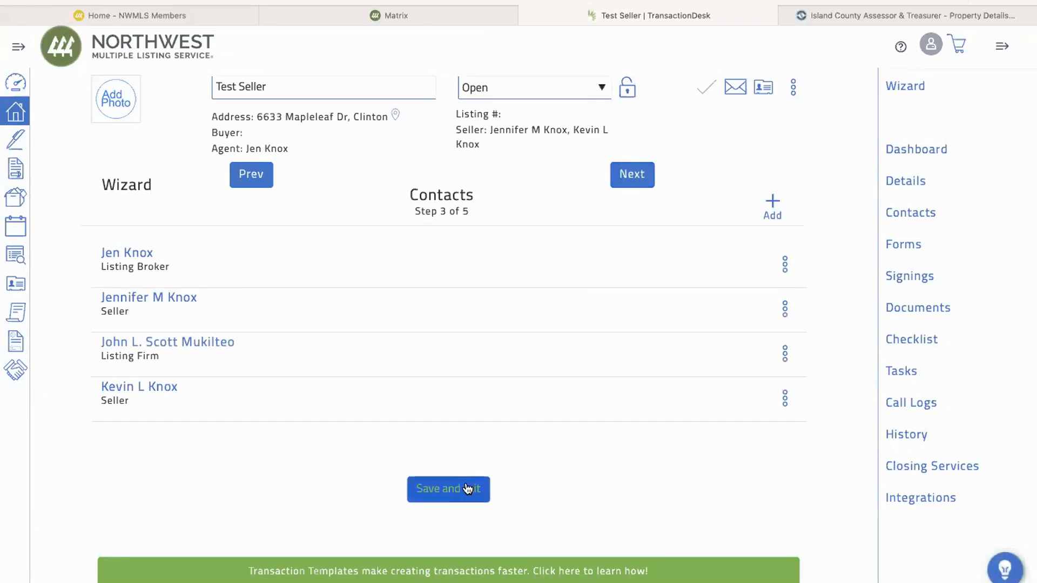
# Save and exit the wizard, then open the Signings list from the sidebar
pyautogui.click(457, 504)
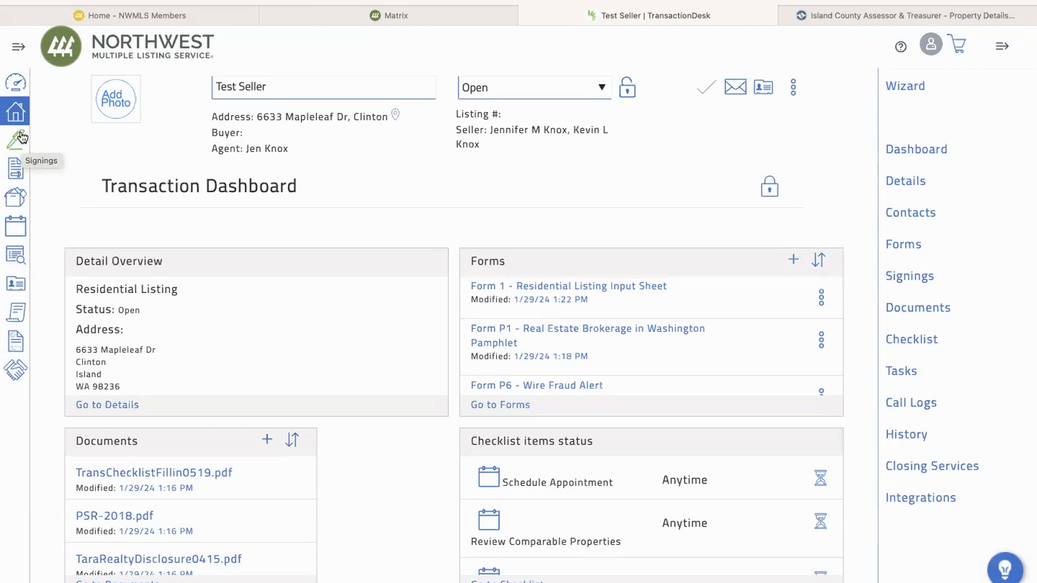
pyautogui.click(19, 50)
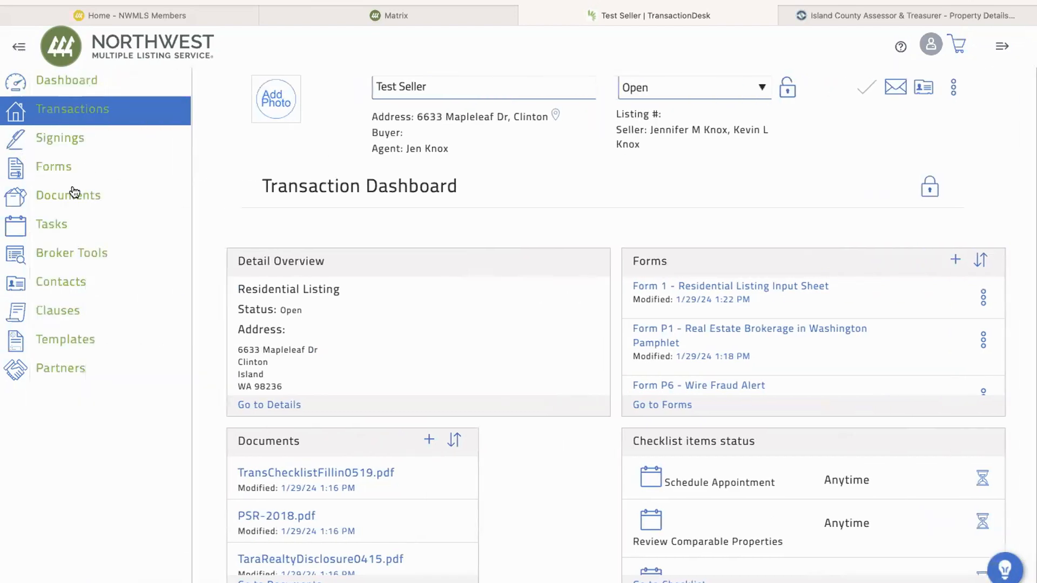
pyautogui.click(67, 142)
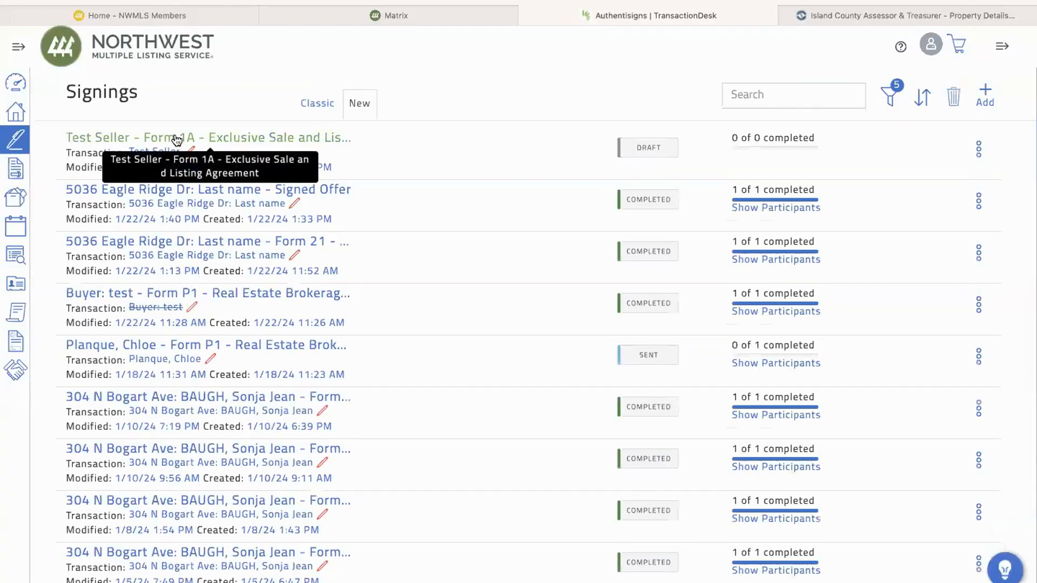
# Reopen the Test Seller Form 1A draft and add both sellers and the listing broker as signers
pyautogui.click(184, 139)
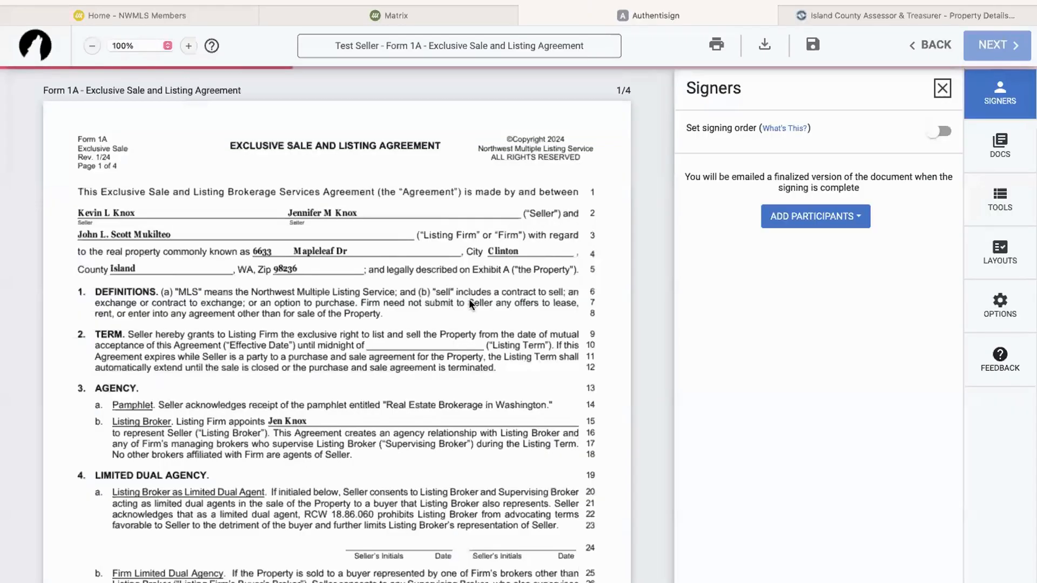
pyautogui.click(776, 218)
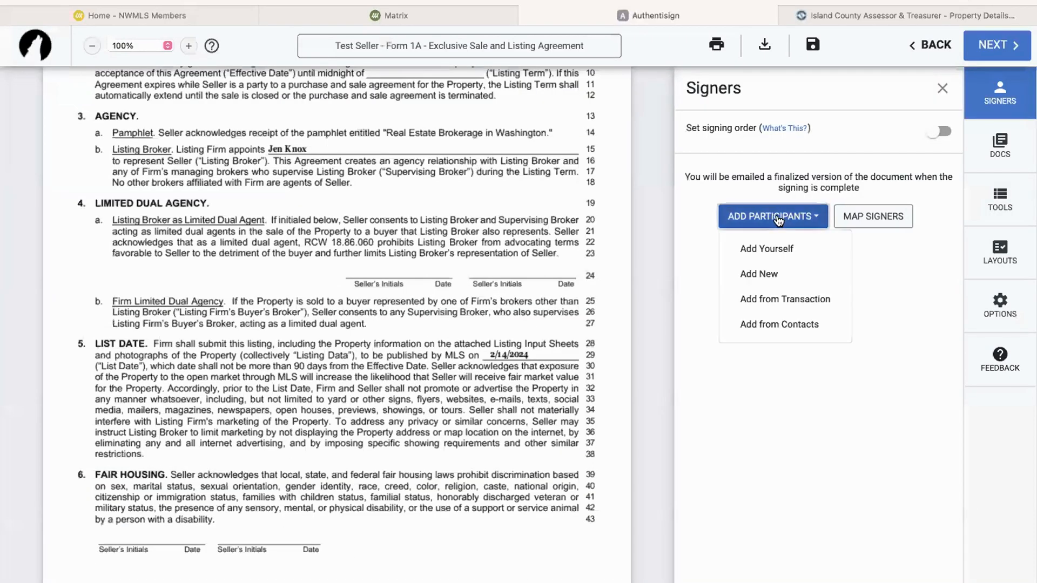
pyautogui.click(786, 300)
pyautogui.click(623, 224)
pyautogui.click(622, 269)
pyautogui.click(623, 315)
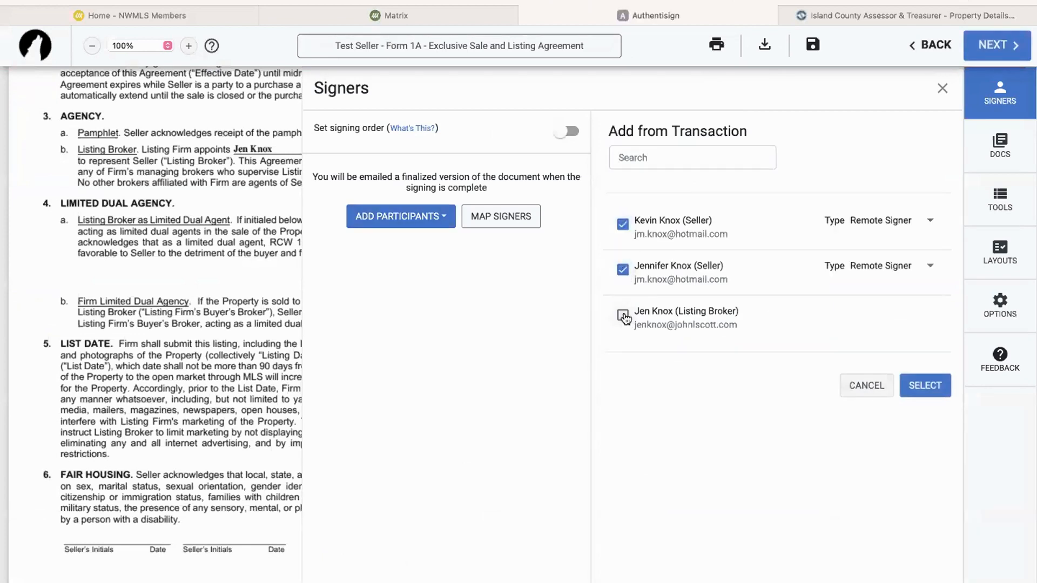
pyautogui.click(926, 386)
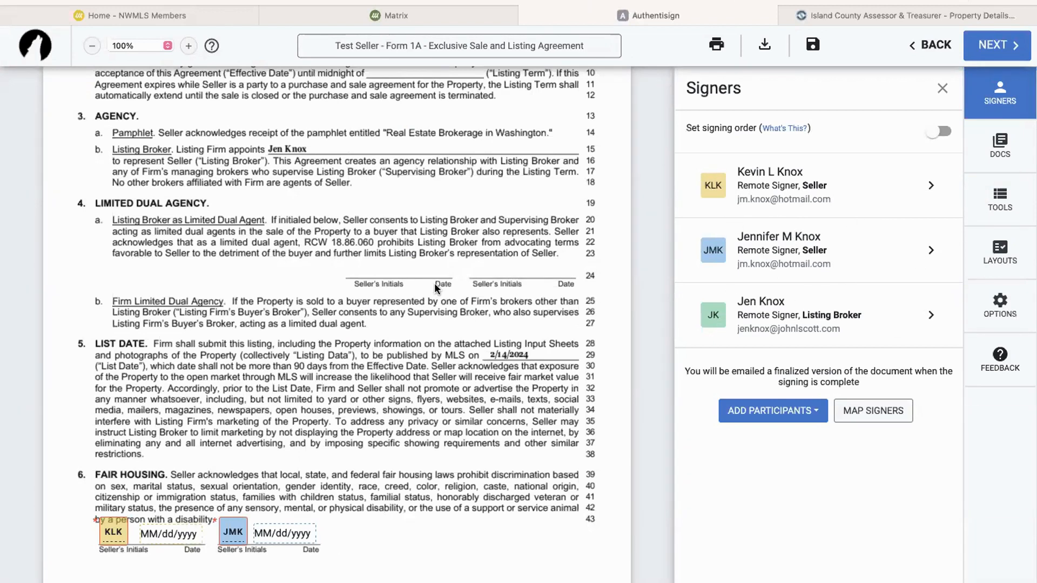
# Review the signer fields across all four pages of Form 1A and save the draft
pyautogui.scroll(3, 434, 283)
pyautogui.scroll(-10, 434, 283)
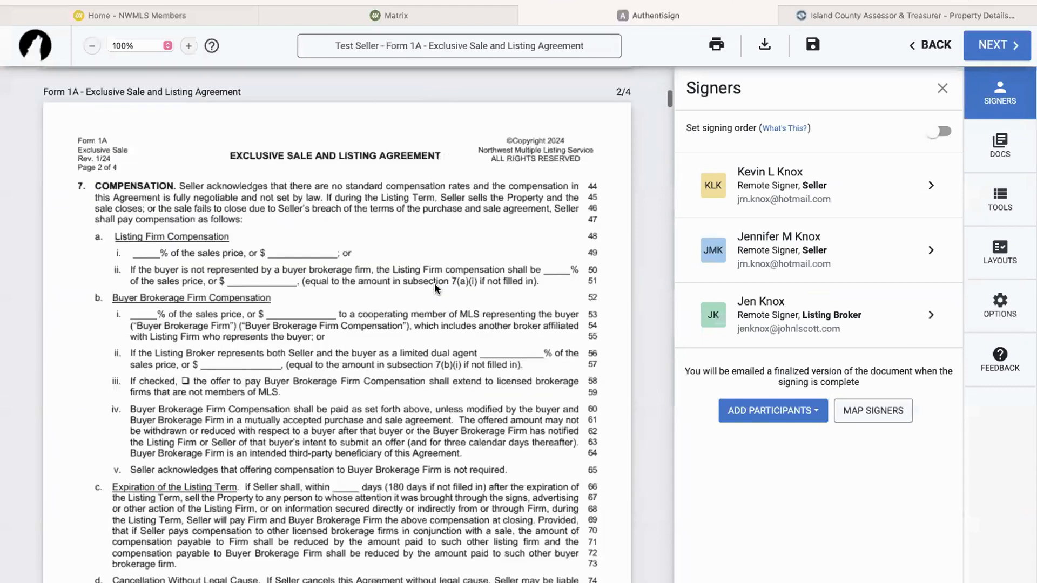
pyautogui.scroll(-8, 434, 283)
pyautogui.scroll(-4, 434, 283)
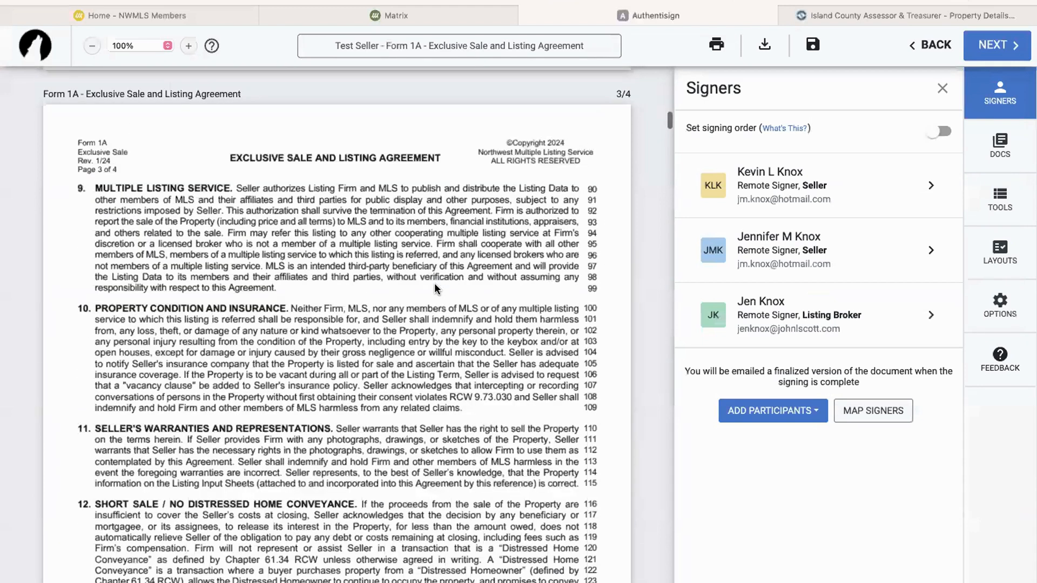
pyautogui.scroll(-10, 434, 283)
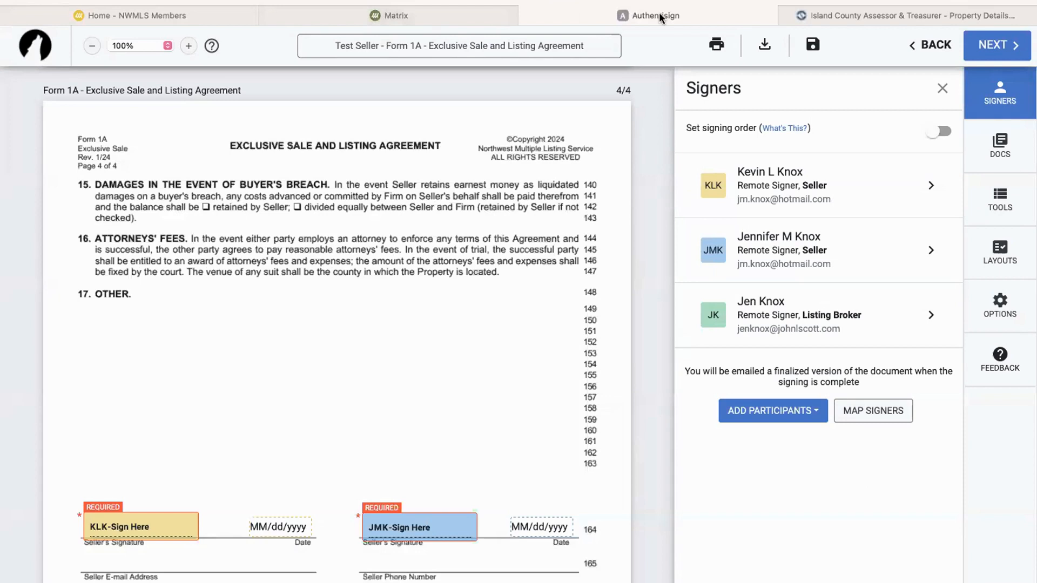
pyautogui.click(811, 44)
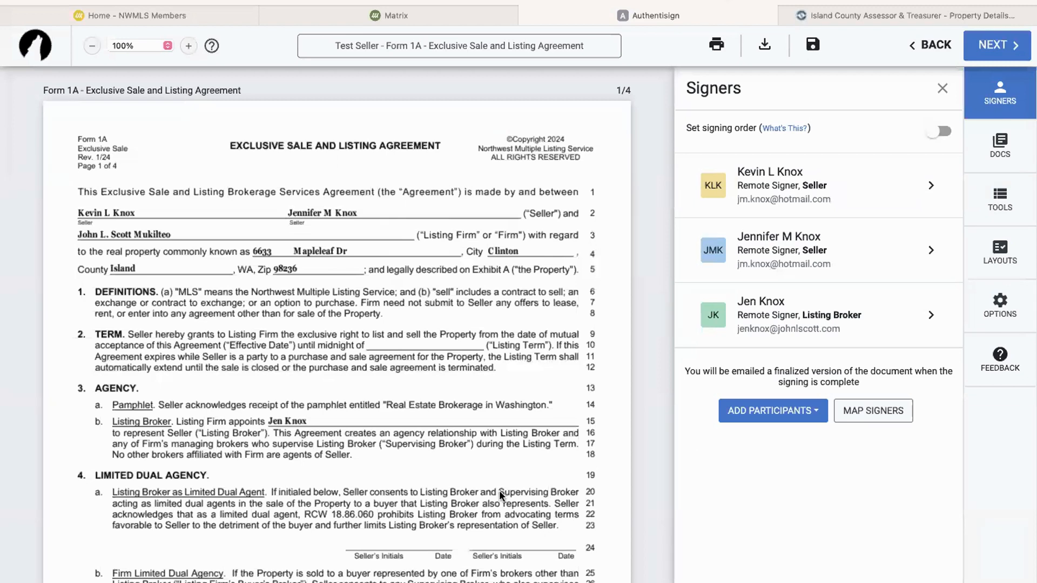
# Recheck the saved form's signature and date fields for both sellers and the broker on page 4
pyautogui.scroll(-20, 499, 490)
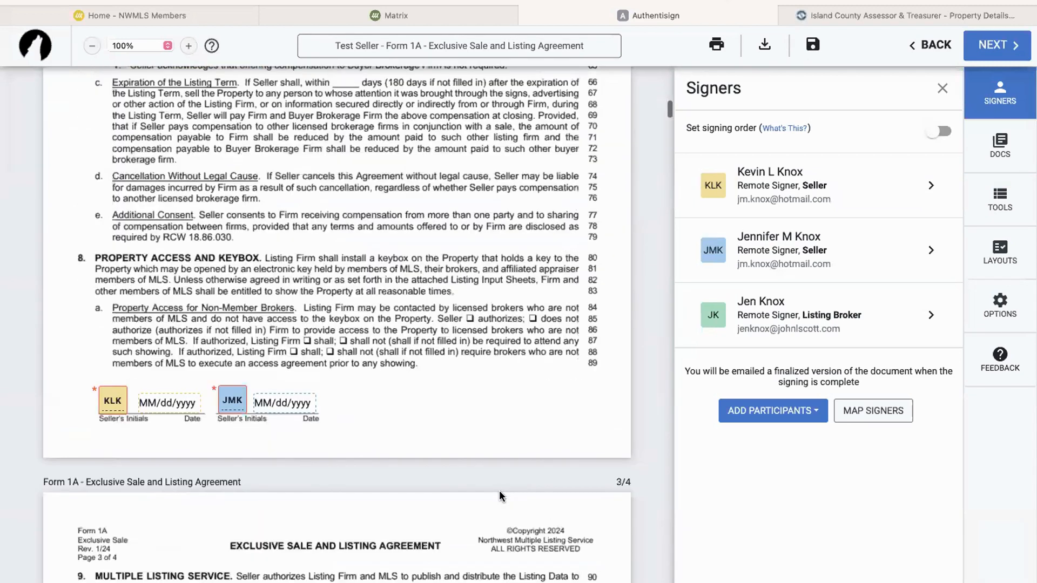
pyautogui.scroll(-10, 500, 490)
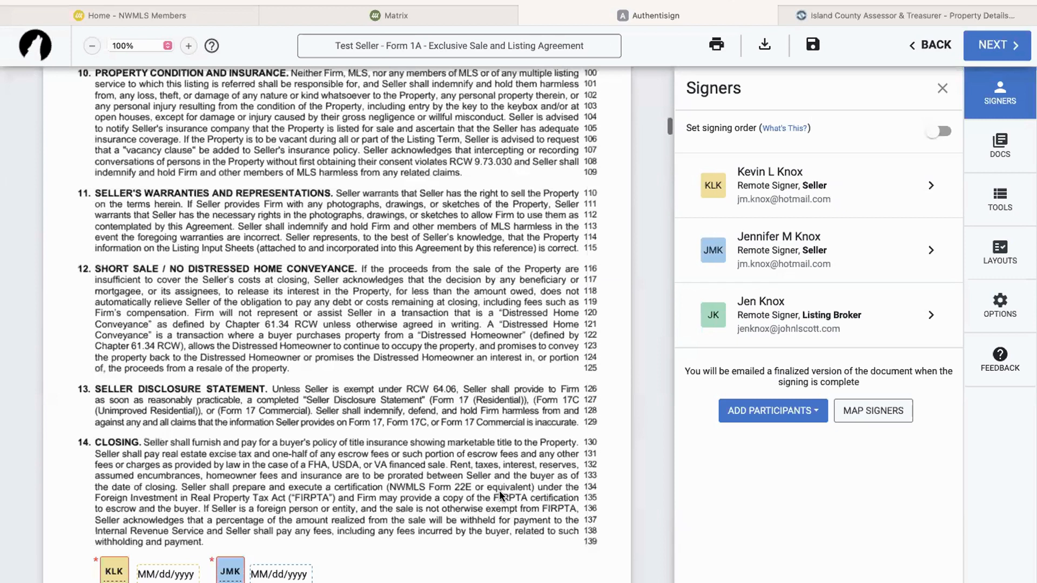
pyautogui.scroll(-10, 499, 491)
pyautogui.scroll(-3, 499, 490)
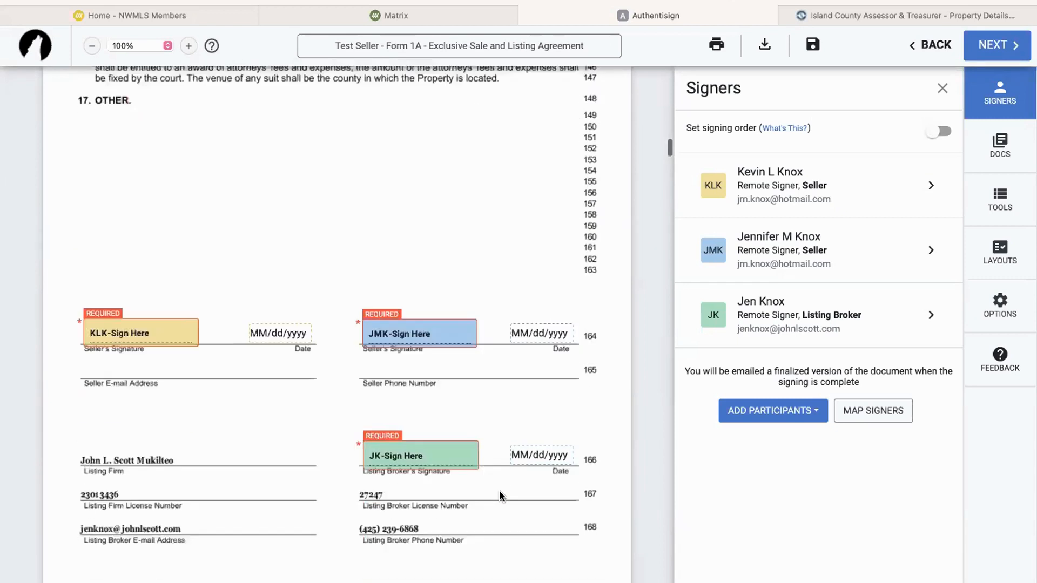
pyautogui.scroll(20, 499, 491)
pyautogui.scroll(10, 499, 491)
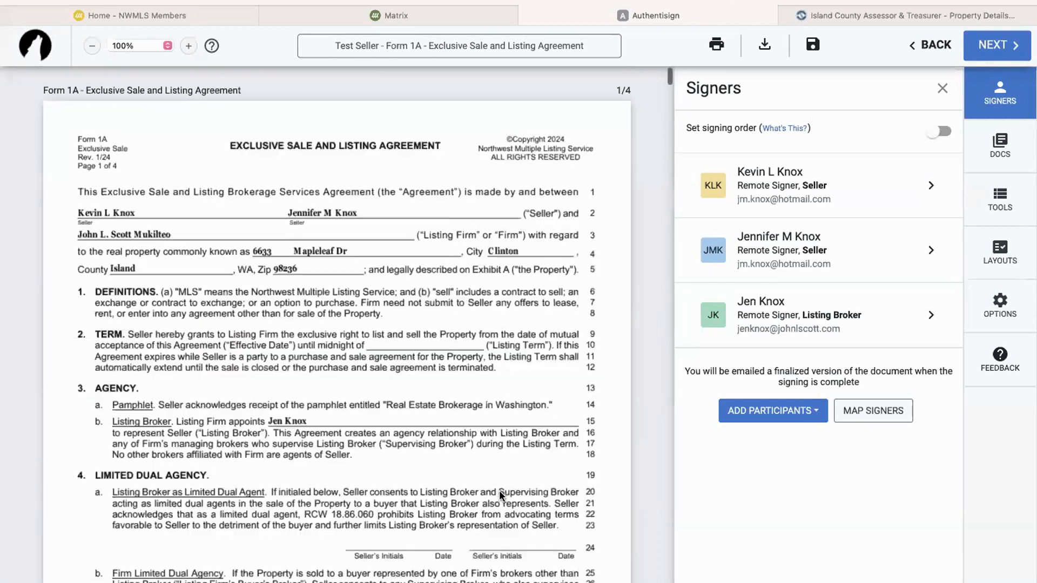
pyautogui.click(996, 44)
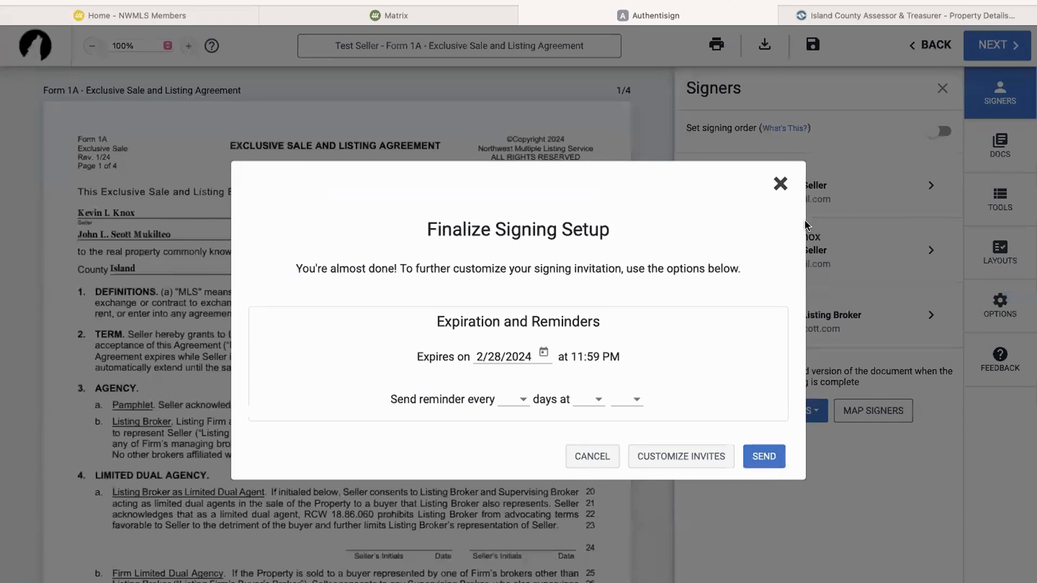
pyautogui.click(781, 185)
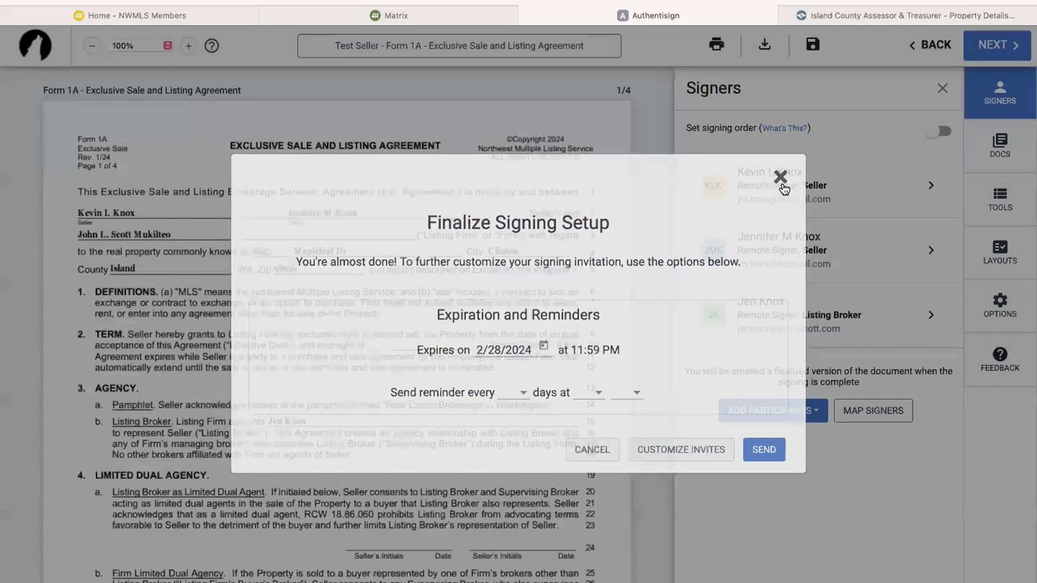